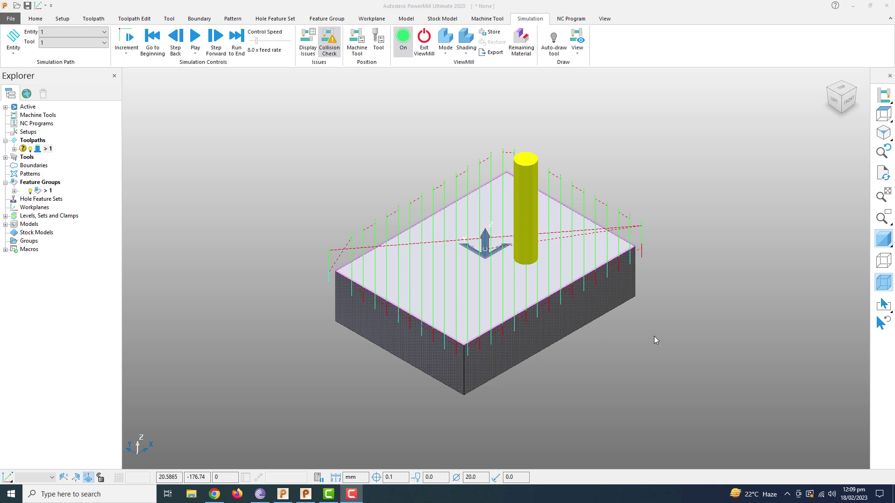
# Simulate toolpath 1 from the start, then stop the simulation partway with Escape.
pyautogui.moveTo(624, 356); pyautogui.dragTo(561, 361, button='middle')
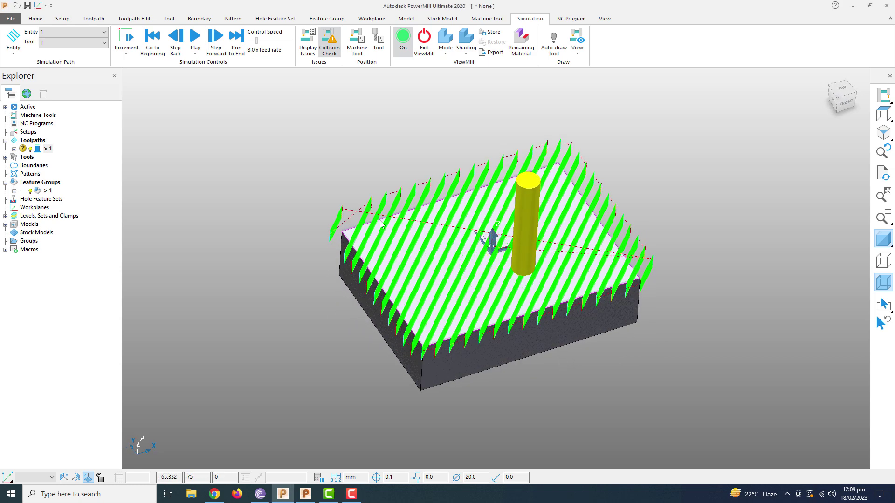
pyautogui.rightClick(48, 148)
pyautogui.click(78, 166)
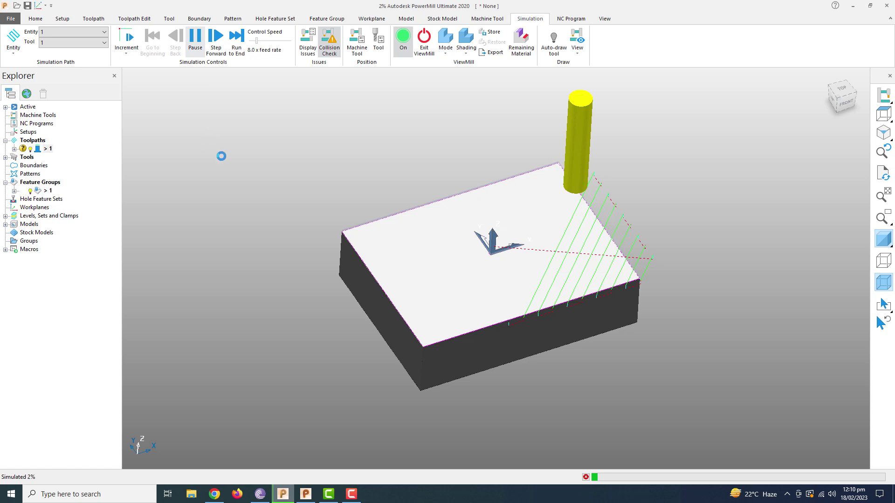
pyautogui.press('Escape')
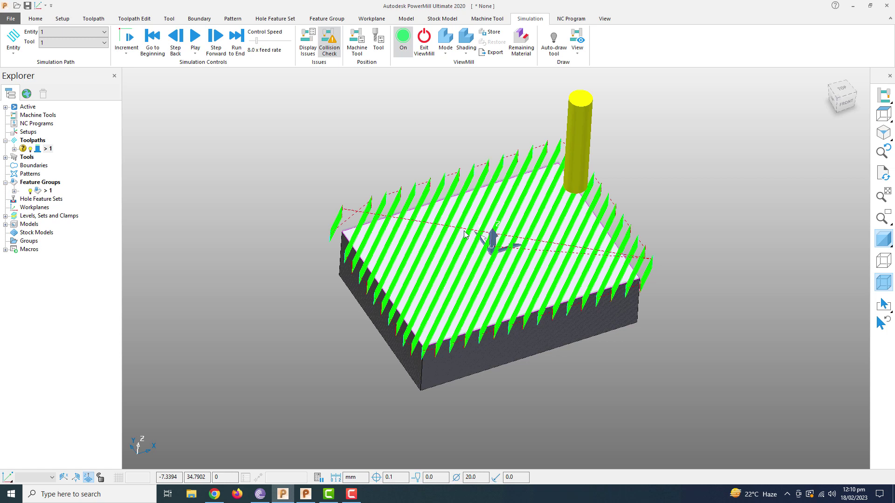
pyautogui.click(36, 18)
pyautogui.click(236, 38)
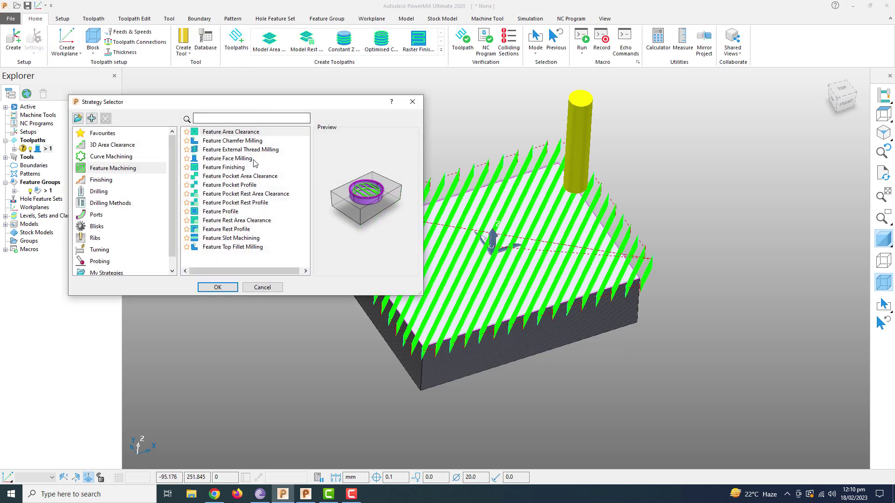
pyautogui.click(132, 158)
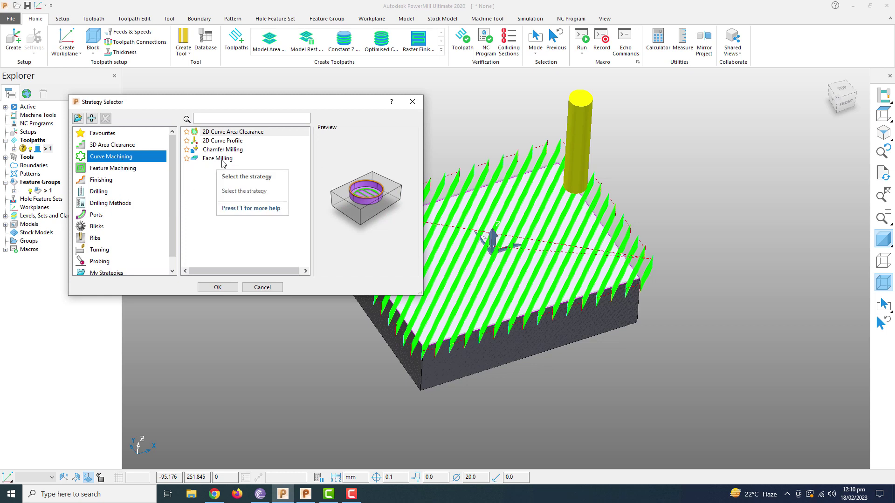
pyautogui.click(128, 169)
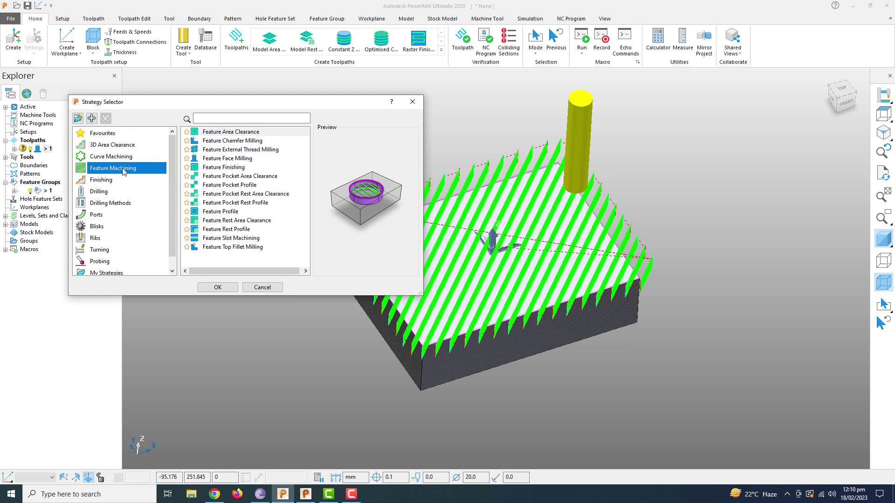
pyautogui.click(245, 159)
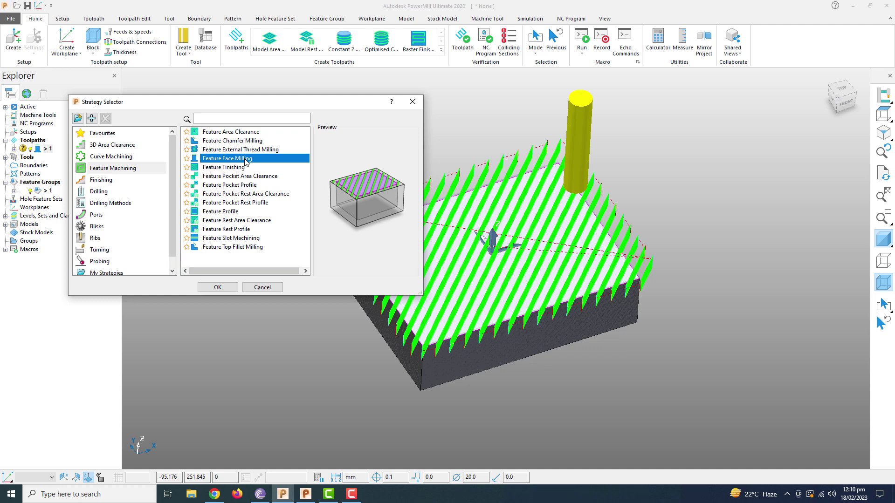
pyautogui.click(262, 288)
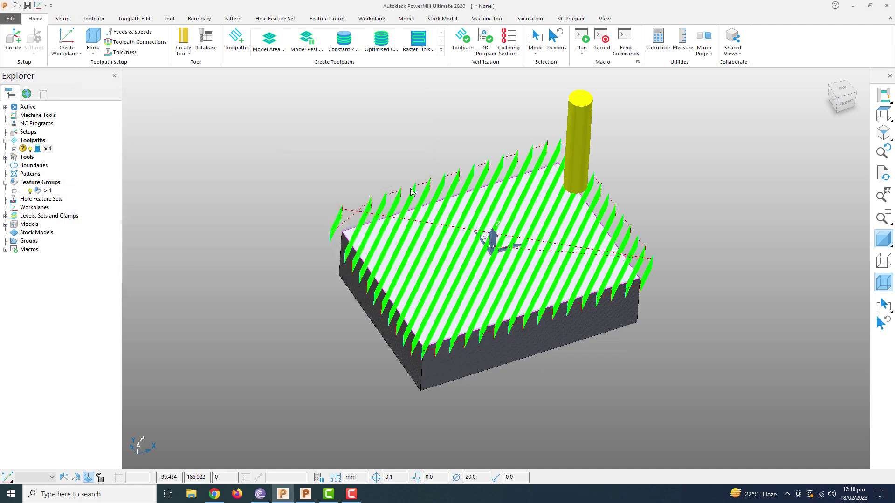
# Close the current PowerMill project and switch to PowerShape to view the block model.
pyautogui.moveTo(554, 260)
pyautogui.mouseDown(button='middle')
pyautogui.moveTo(474, 278)
pyautogui.moveTo(437, 266)
pyautogui.moveTo(493, 240)
pyautogui.mouseUp(button='middle')
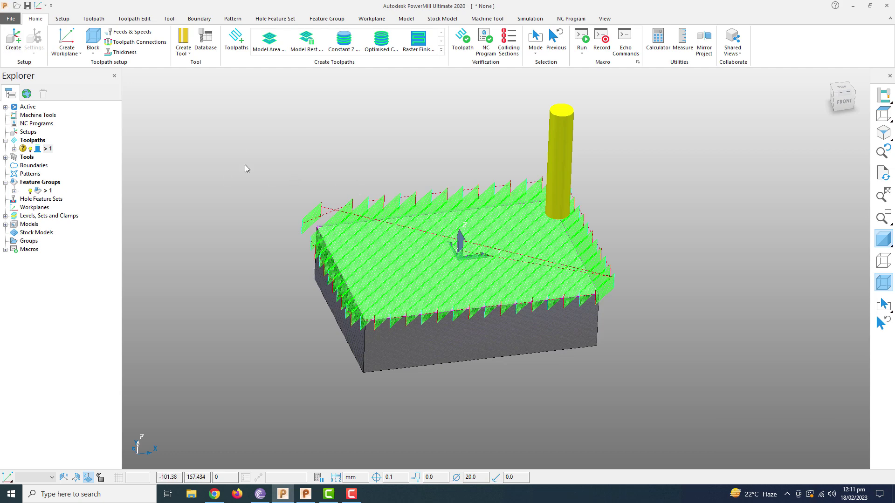
pyautogui.click(14, 18)
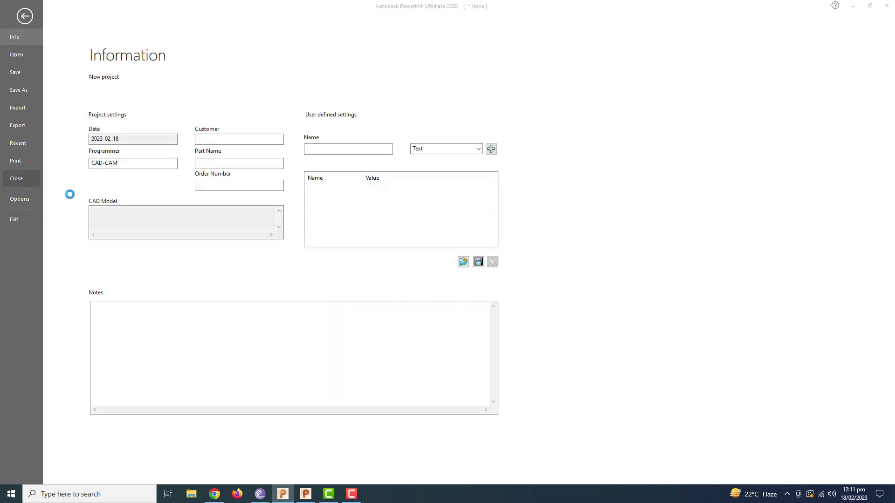
pyautogui.press('n')
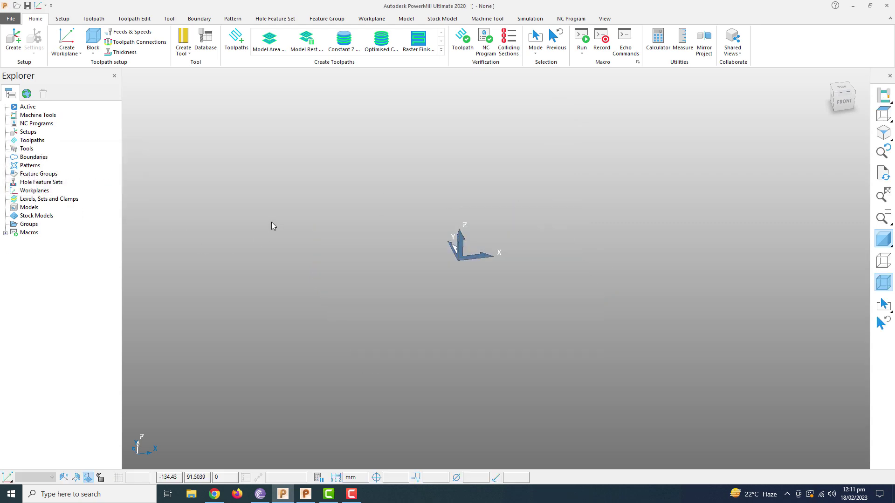
pyautogui.click(306, 494)
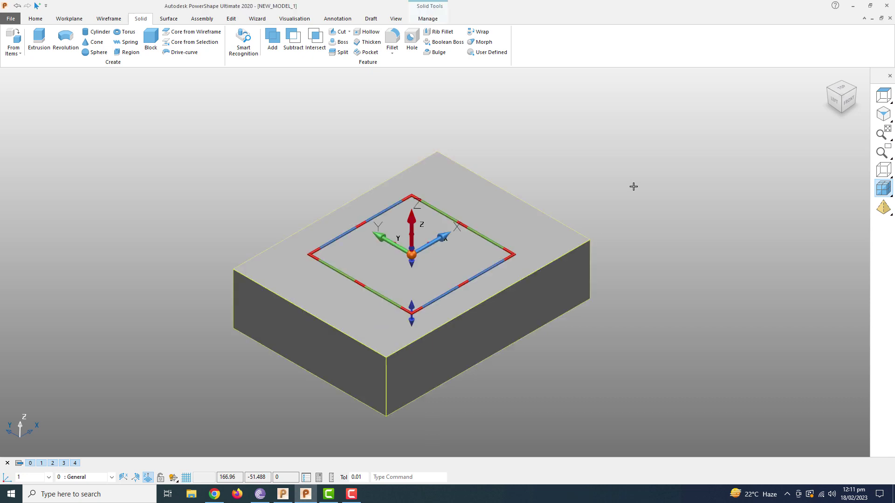
# Paste the PowerShape block into PowerMill's Models as a new model and view it isometrically.
pyautogui.click(283, 494)
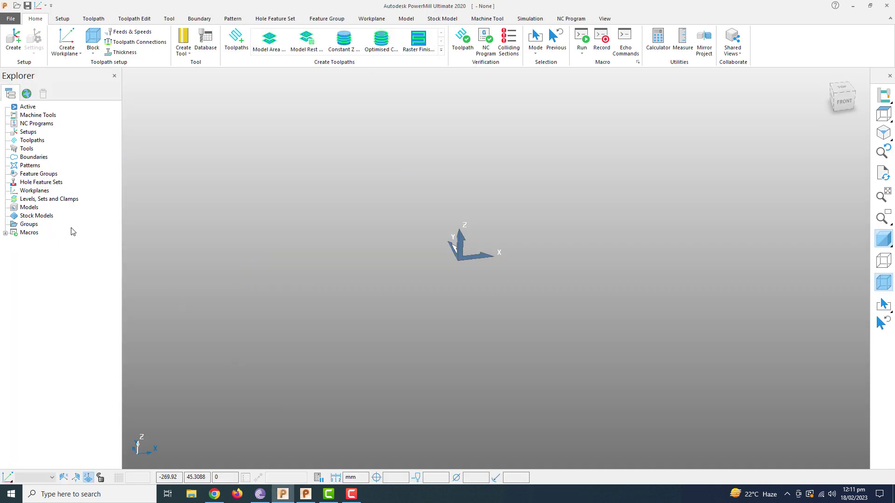
pyautogui.rightClick(31, 208)
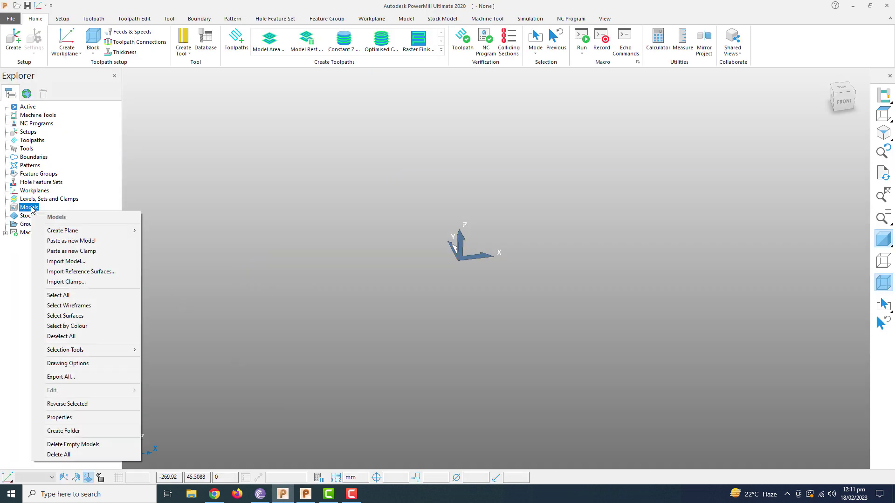
pyautogui.click(70, 241)
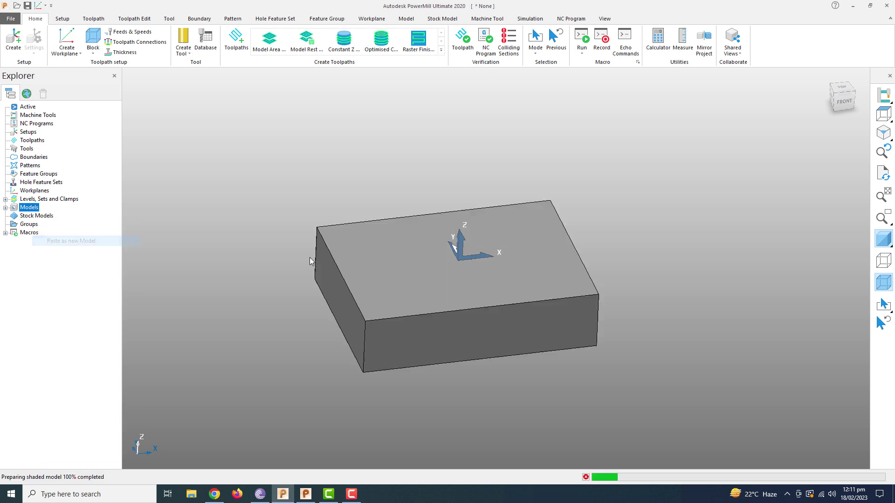
pyautogui.hotkey('ctrl', '1')
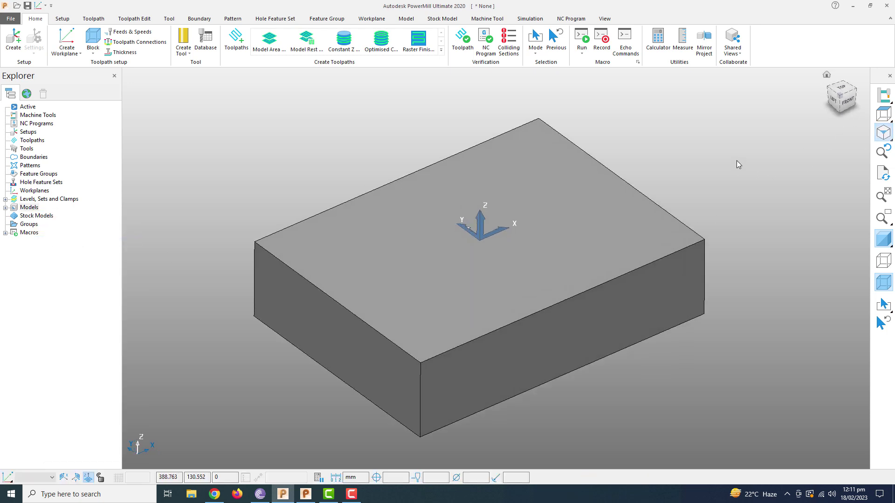
pyautogui.scroll(2, 592, 269)
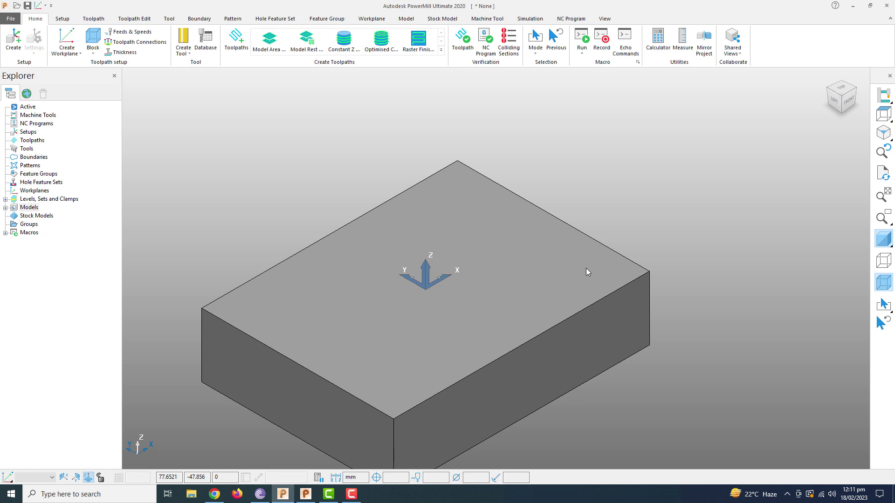
pyautogui.scroll(-1, 586, 268)
pyautogui.scroll(-1, 584, 264)
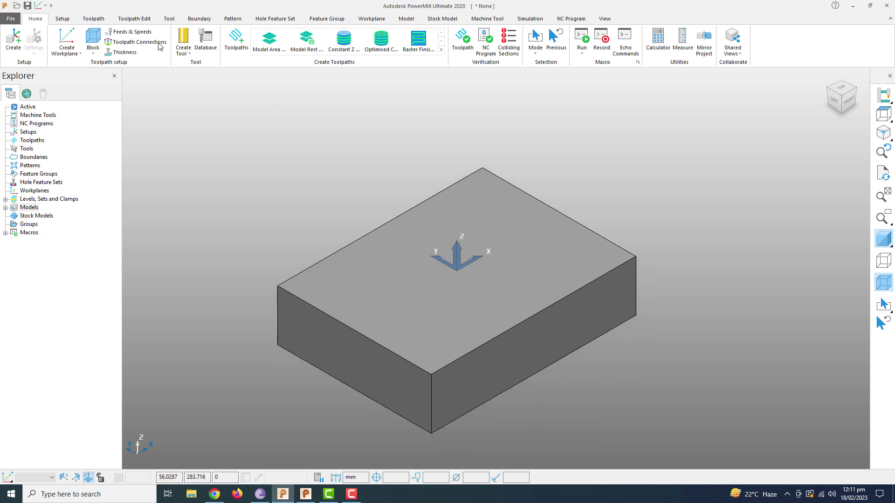
# Calculate a stock block from the model limits and accept it.
pyautogui.click(92, 39)
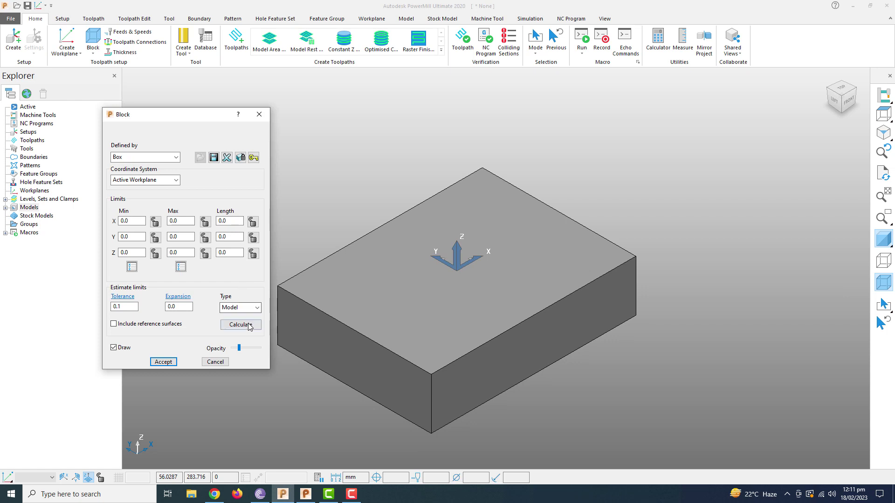
pyautogui.click(241, 325)
pyautogui.click(163, 361)
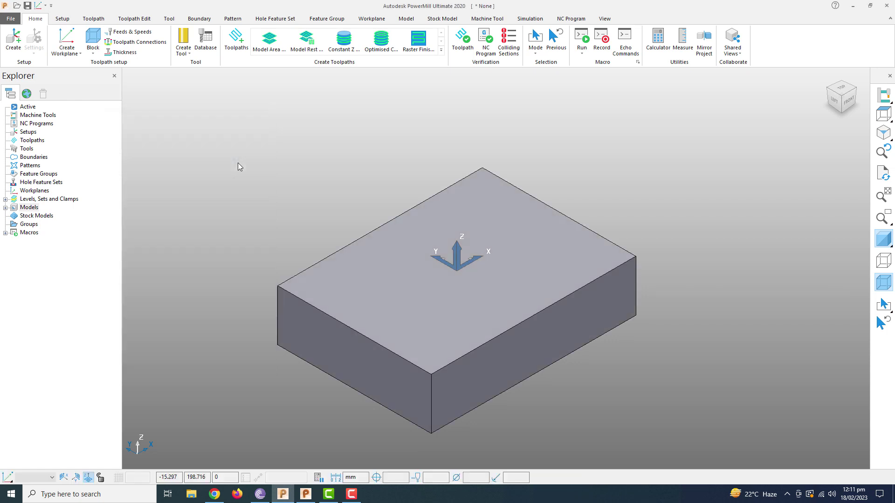
# Create an end mill tool with a 20 mm diameter.
pyautogui.click(183, 42)
pyautogui.click(299, 206)
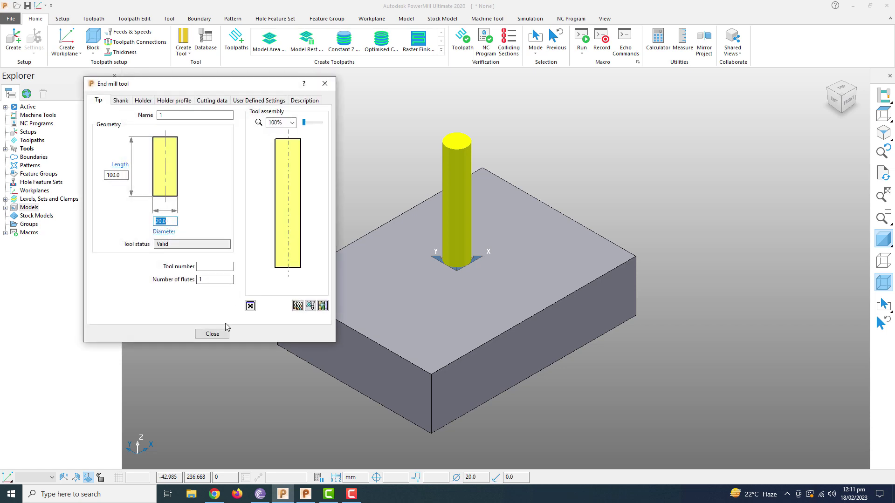
pyautogui.click(212, 333)
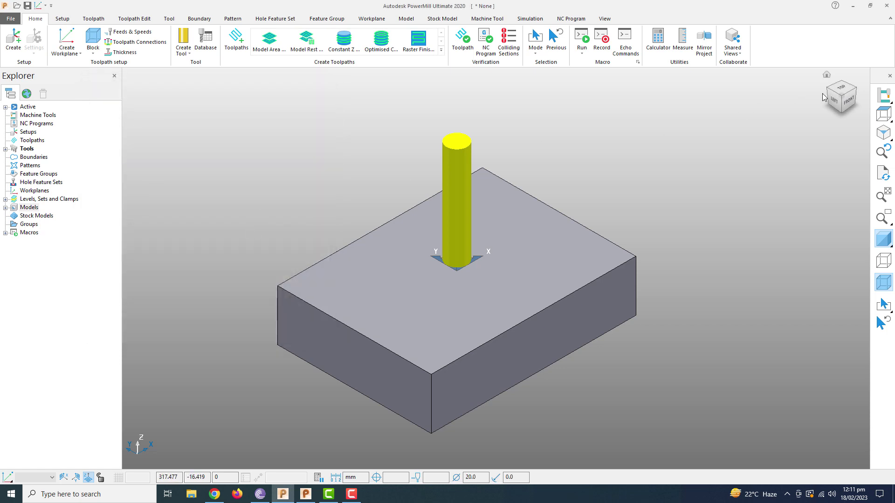
# Calculate Block and Model safe heights in Toolpath Connections: 10 rapid, 5 plunge.
pyautogui.click(848, 99)
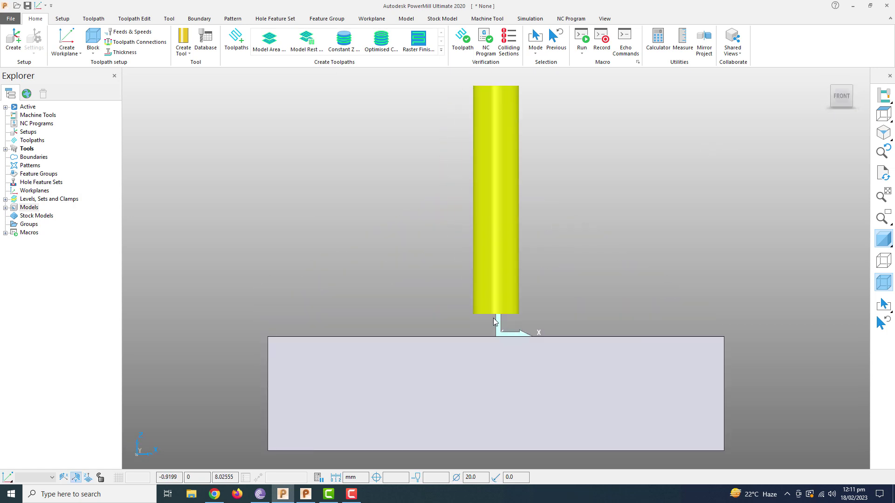
pyautogui.moveTo(490, 323); pyautogui.dragTo(509, 320, button='middle')
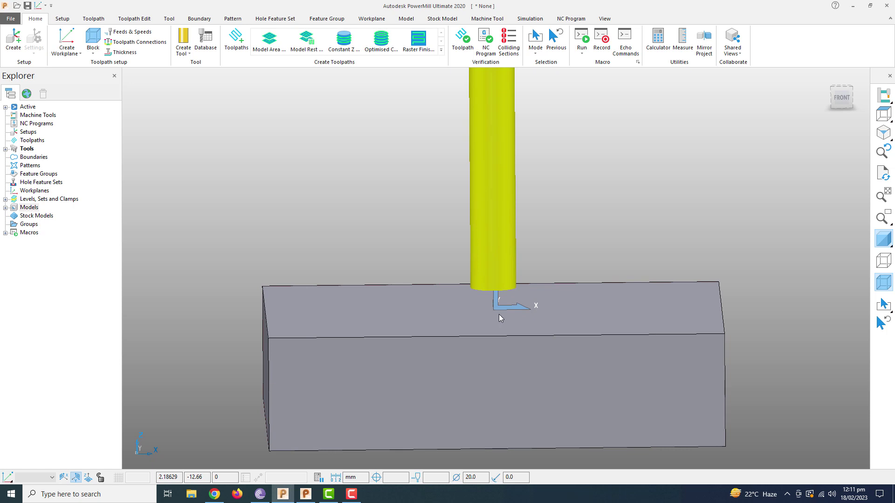
pyautogui.click(139, 44)
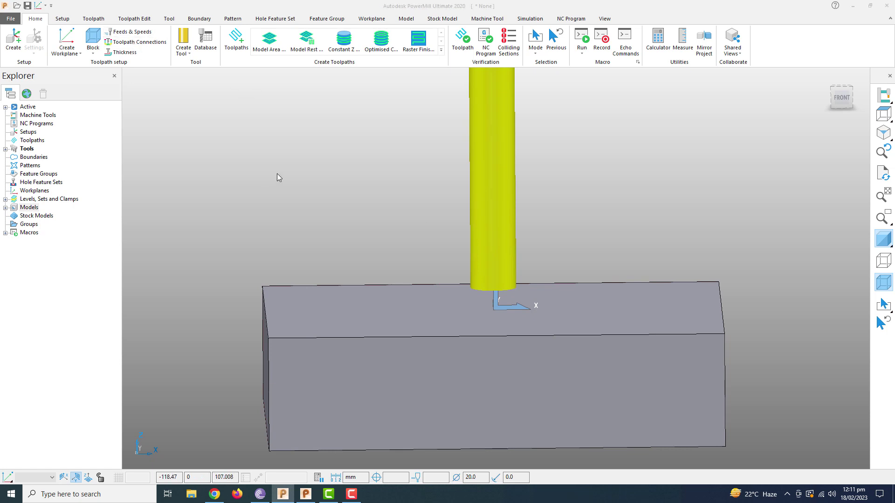
pyautogui.click(382, 179)
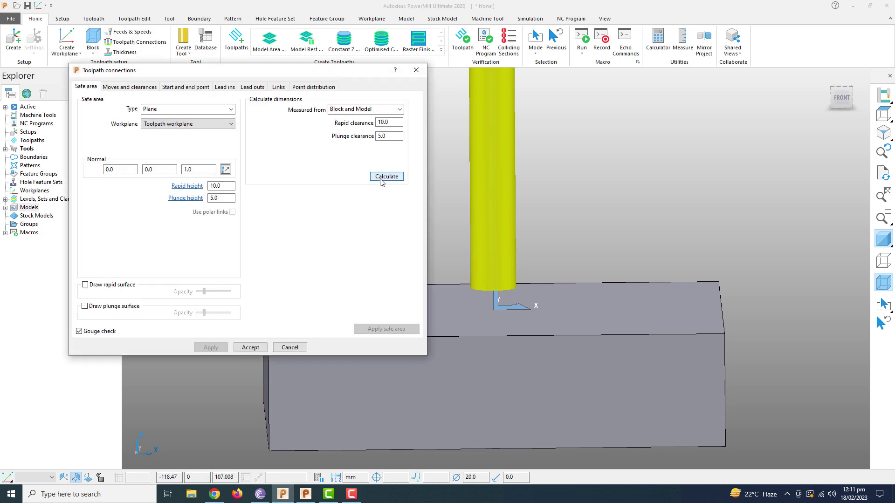
pyautogui.click(251, 349)
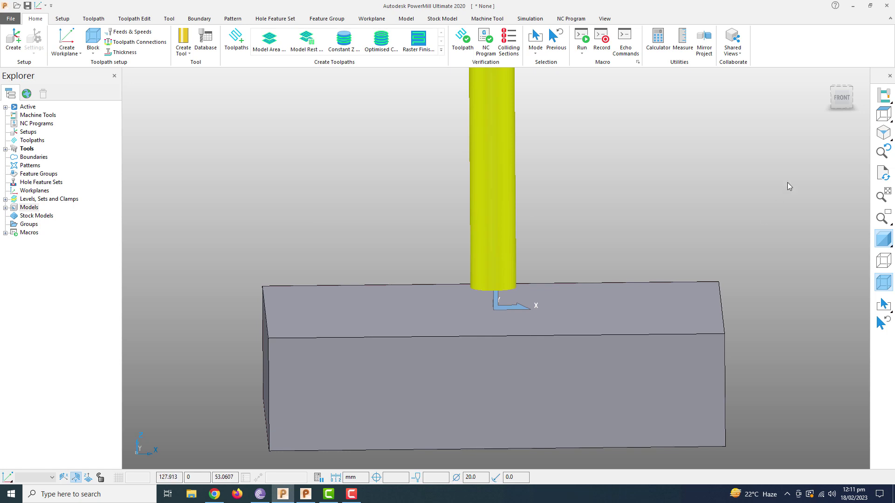
pyautogui.click(832, 89)
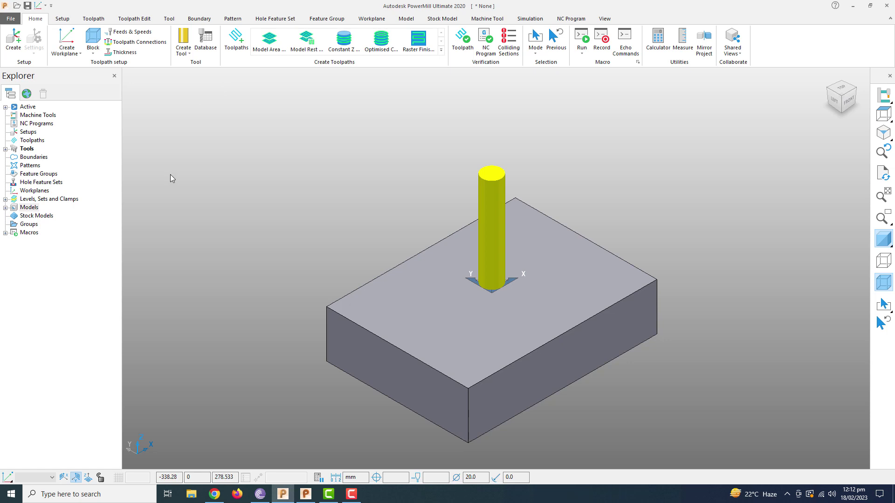
# Add an unbounded milling face feature at the workplane origin and accept it in the Feature Editor.
pyautogui.rightClick(47, 177)
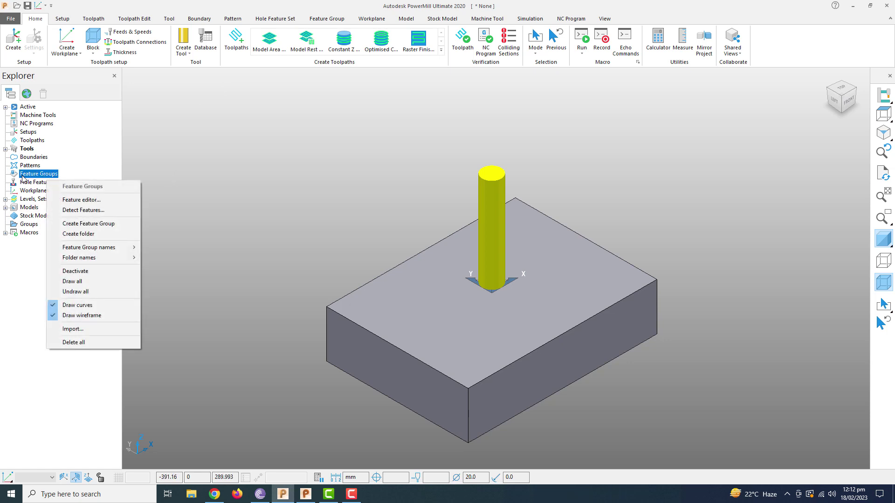
pyautogui.click(94, 204)
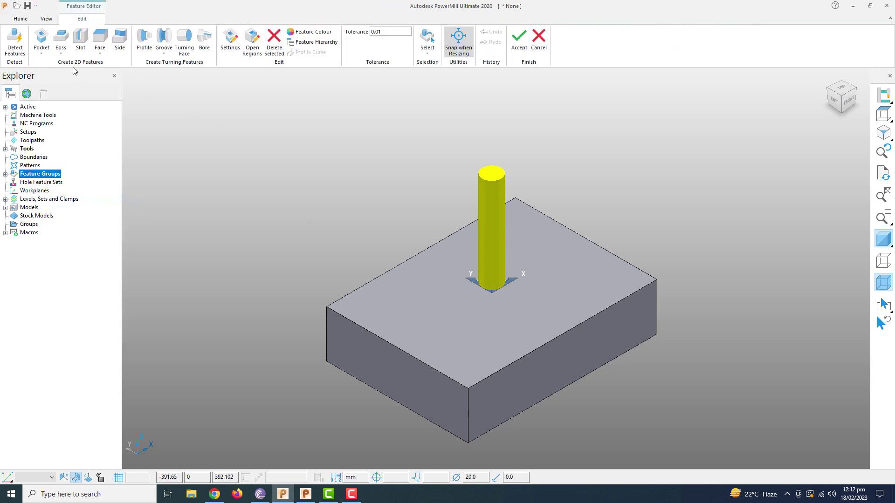
pyautogui.click(98, 53)
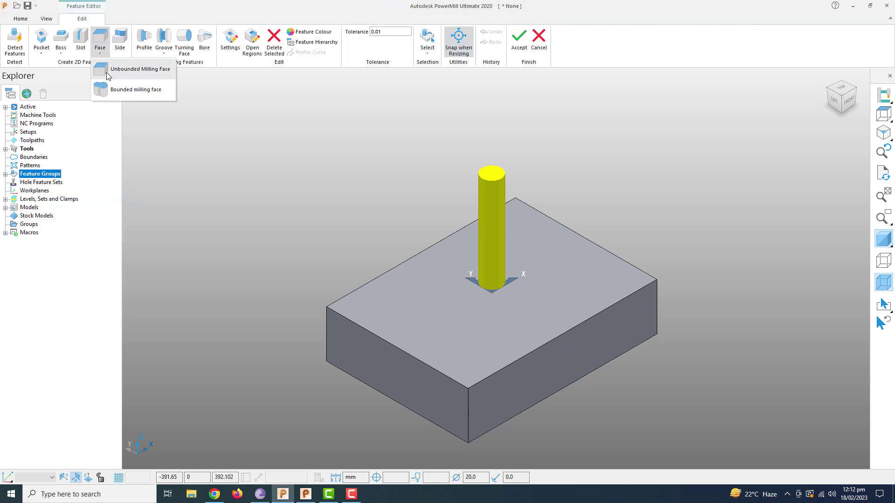
pyautogui.moveTo(136, 69)
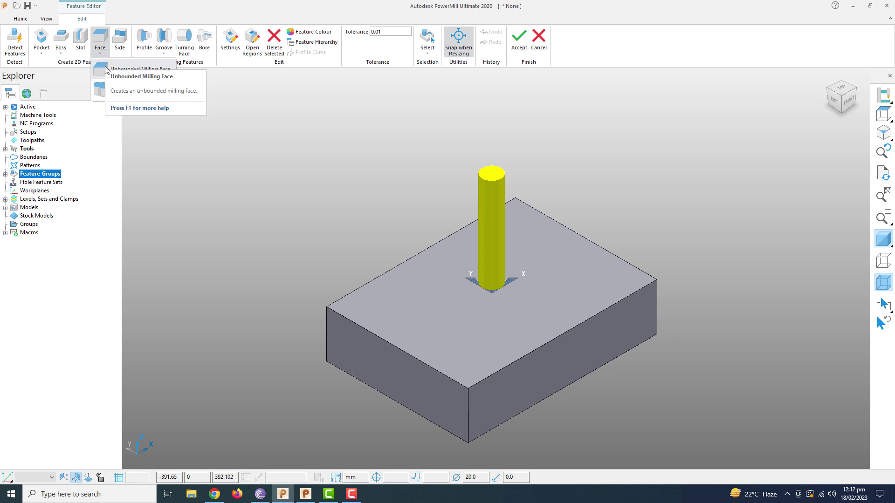
pyautogui.click(106, 70)
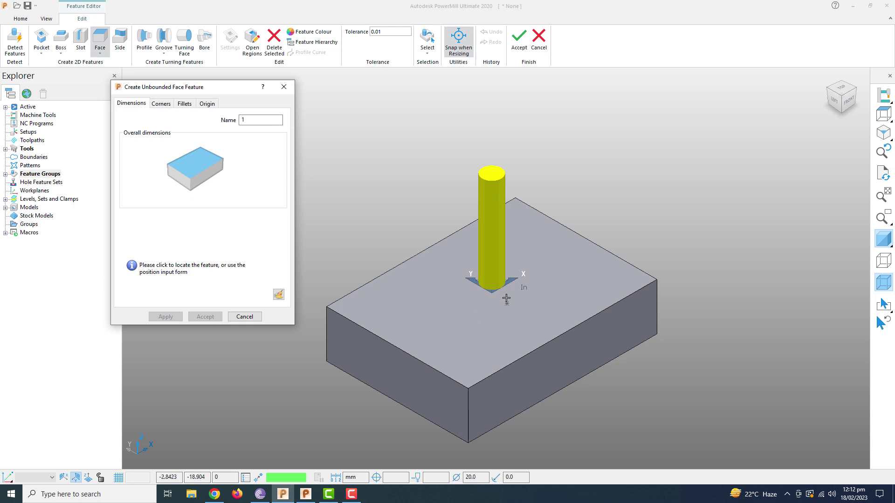
pyautogui.click(491, 292)
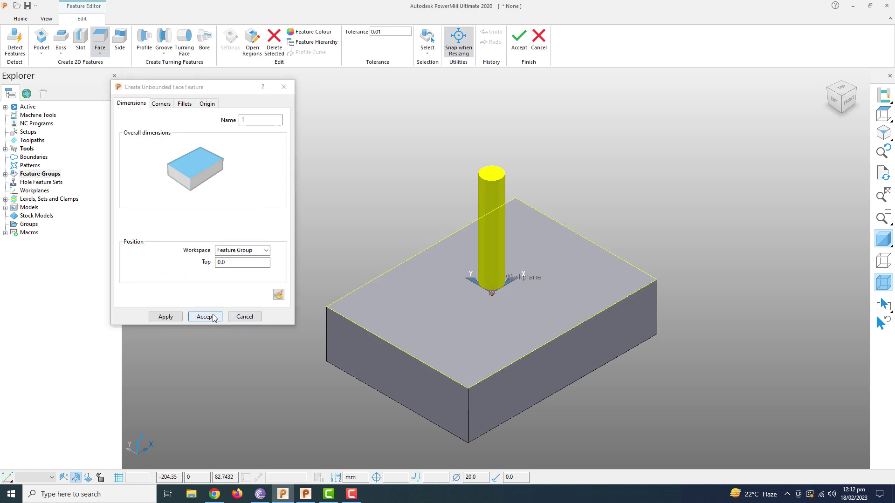
pyautogui.click(205, 317)
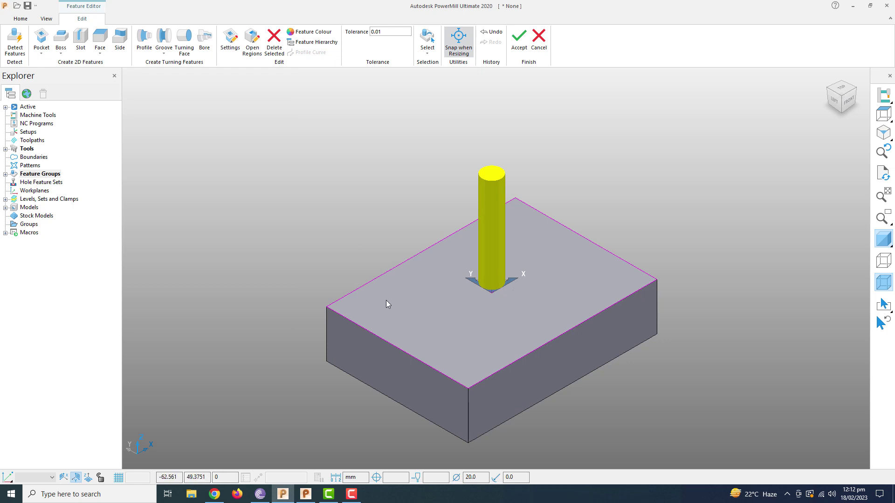
pyautogui.click(519, 44)
pyautogui.moveTo(380, 224)
pyautogui.mouseDown(button='middle')
pyautogui.moveTo(476, 309)
pyautogui.moveTo(432, 252)
pyautogui.moveTo(424, 290)
pyautogui.moveTo(429, 285)
pyautogui.mouseUp(button='middle')
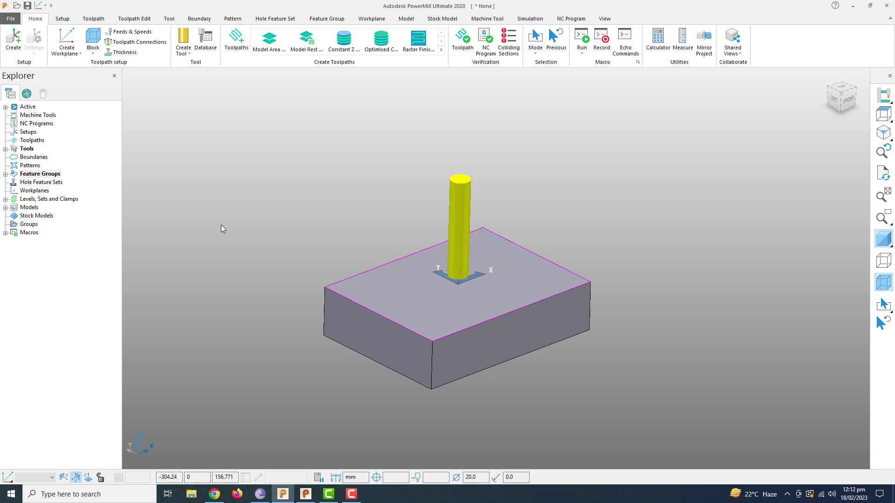
# Machine feature group 1 using the Feature Machining > Feature Face Milling strategy.
pyautogui.click(6, 175)
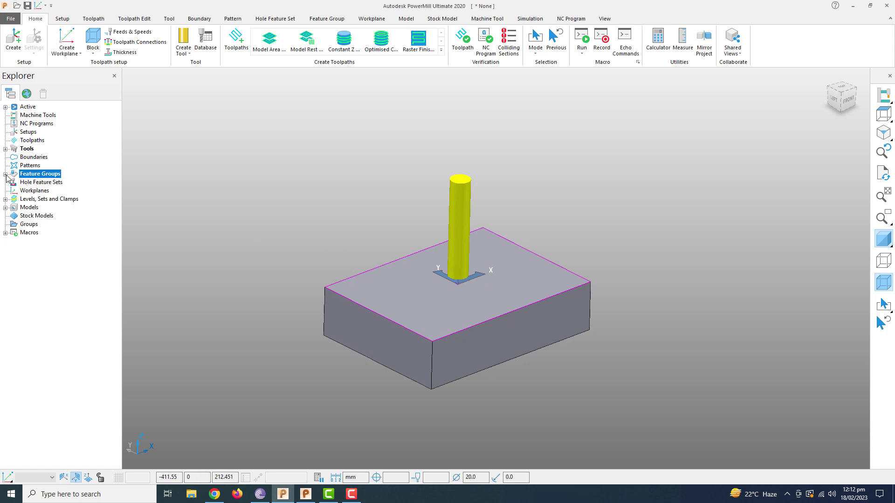
pyautogui.click(6, 174)
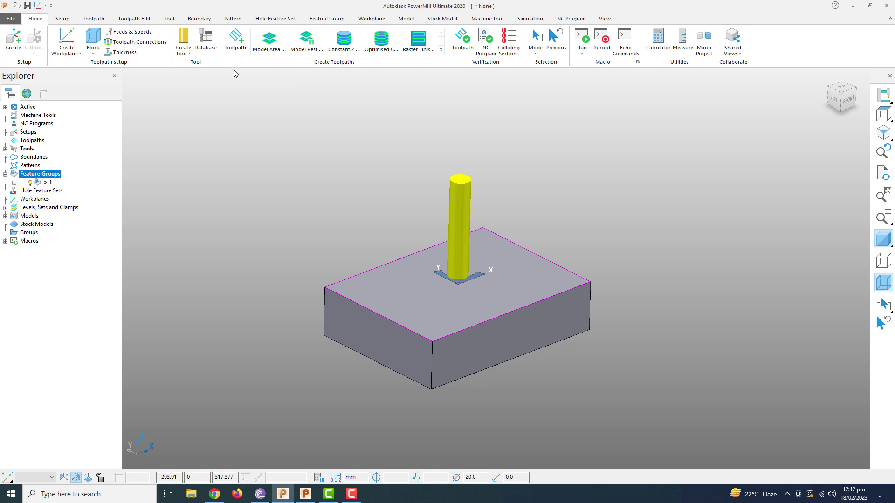
pyautogui.rightClick(40, 186)
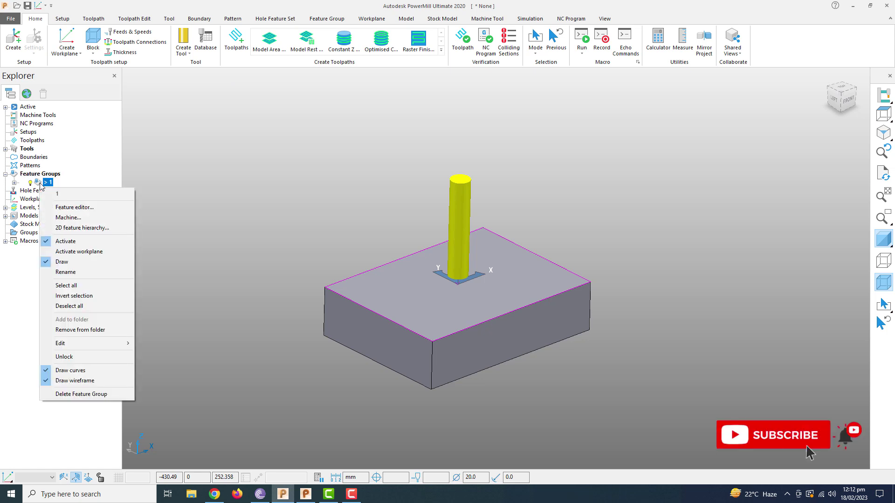
pyautogui.click(66, 218)
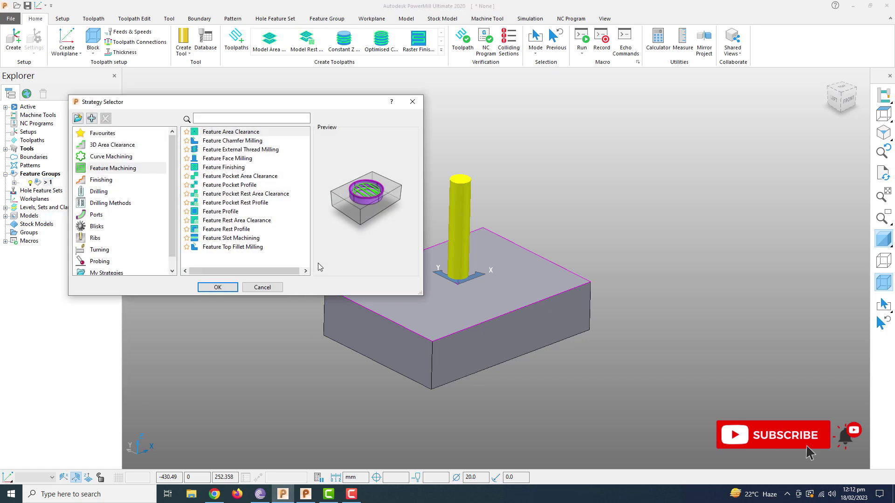
pyautogui.moveTo(216, 108); pyautogui.dragTo(252, 116)
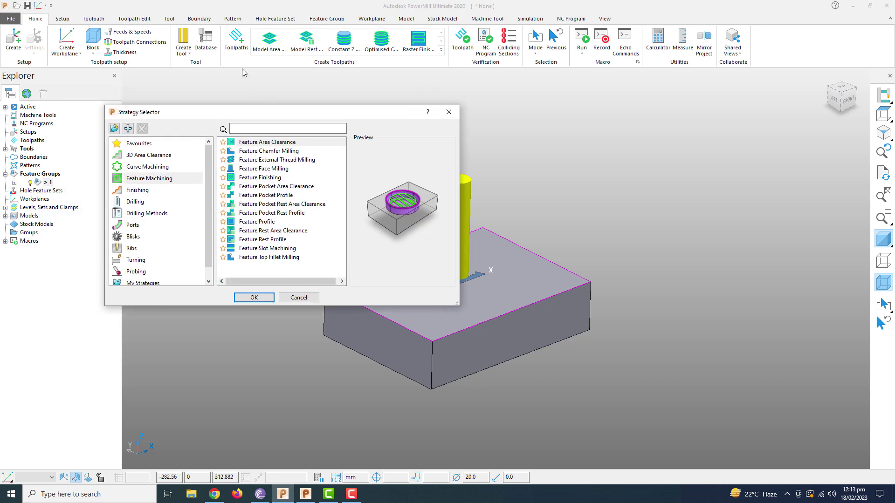
pyautogui.click(163, 181)
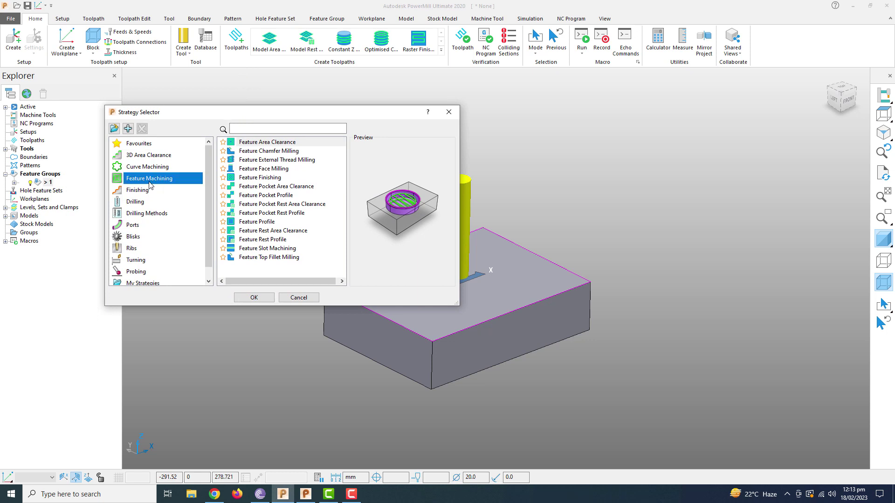
pyautogui.click(252, 171)
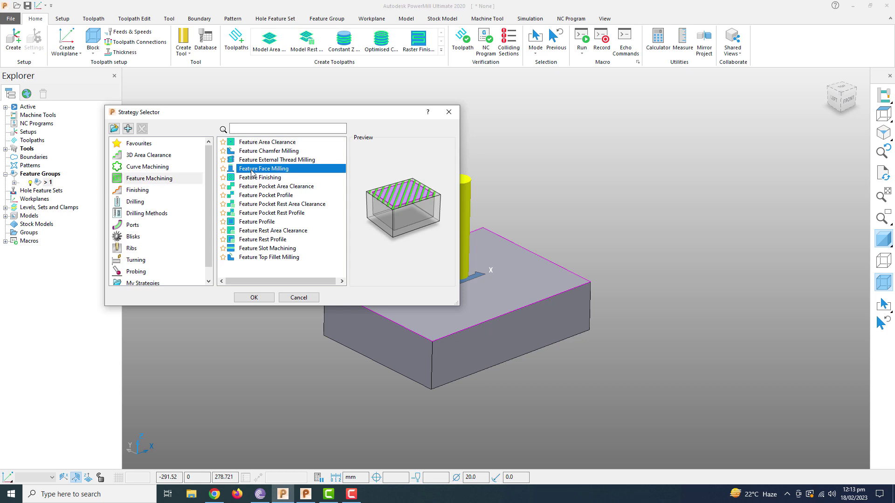
pyautogui.click(254, 297)
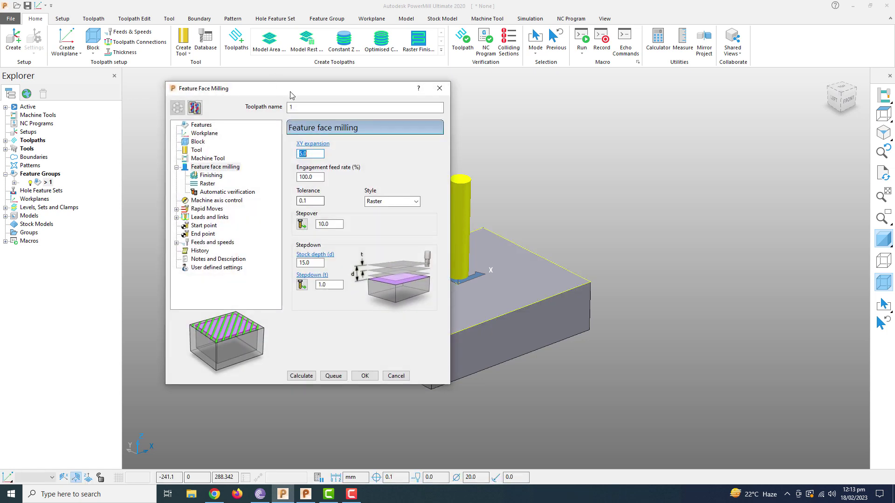
pyautogui.moveTo(289, 95)
pyautogui.mouseDown()
pyautogui.moveTo(234, 98)
pyautogui.moveTo(194, 81)
pyautogui.mouseUp()
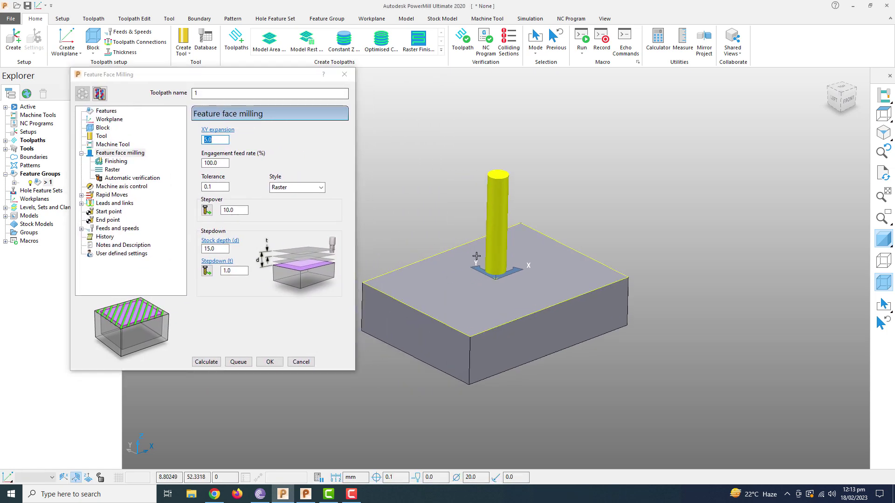
pyautogui.click(106, 112)
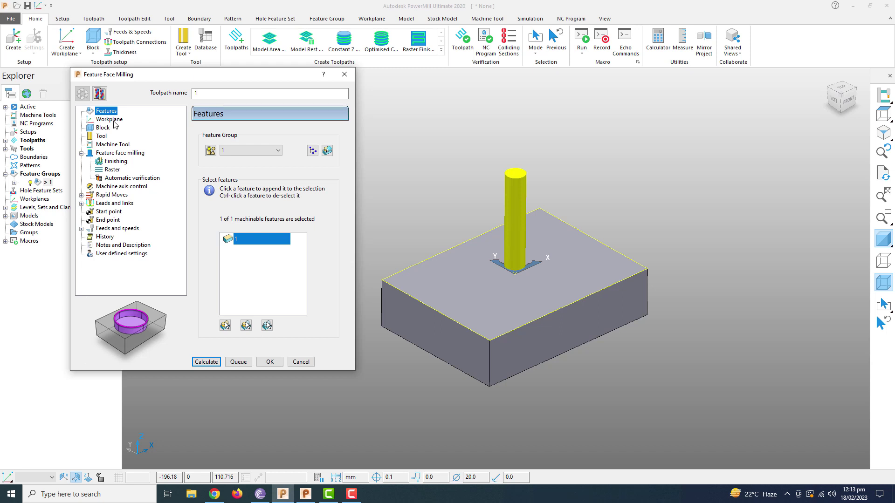
pyautogui.click(111, 121)
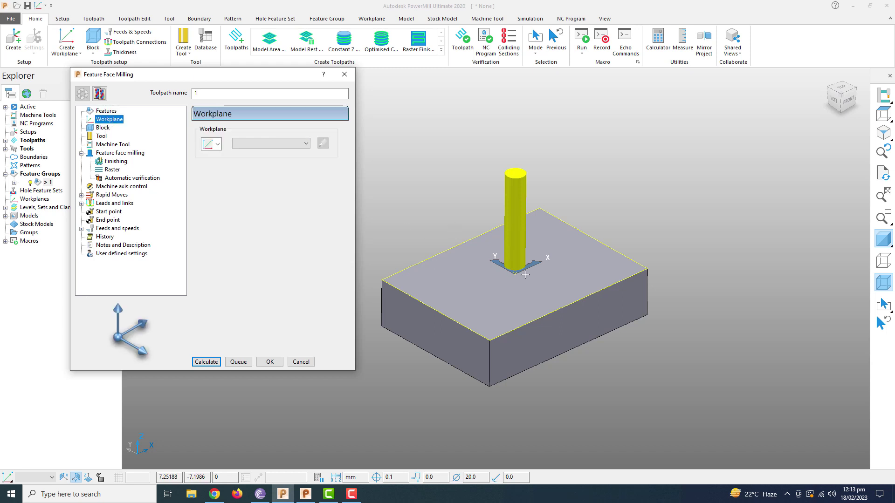
pyautogui.click(106, 129)
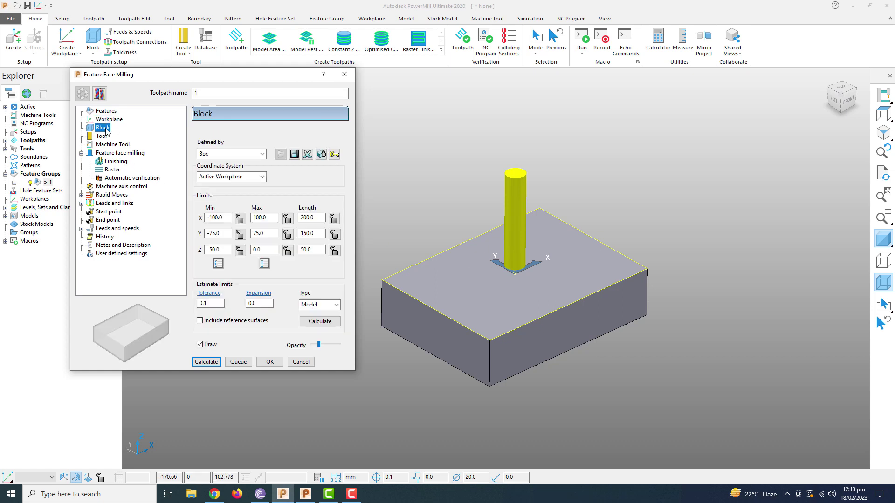
pyautogui.click(105, 136)
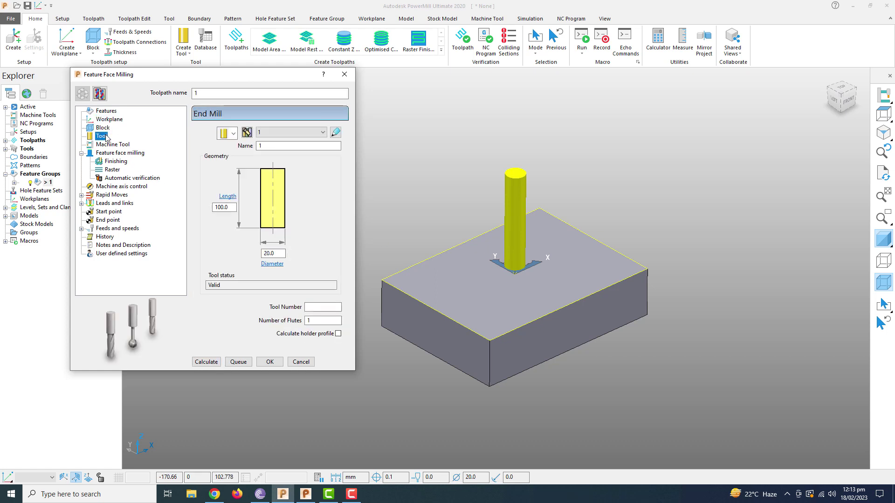
pyautogui.click(120, 145)
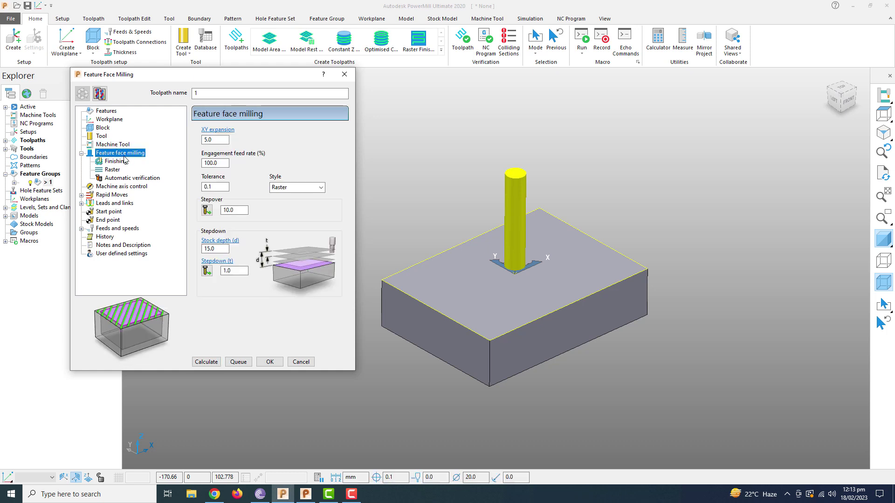
# Set the XY expansion to 0.0.
pyautogui.click(215, 140)
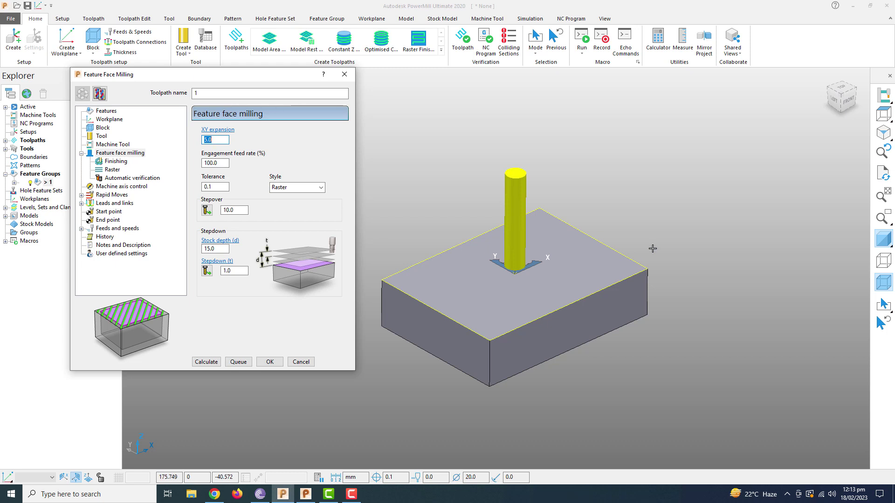
pyautogui.write('0')
pyautogui.press('Return')
# Check the tolerance and cutting style options, keeping the Raster style.
pyautogui.doubleClick(223, 188)
pyautogui.click(304, 188)
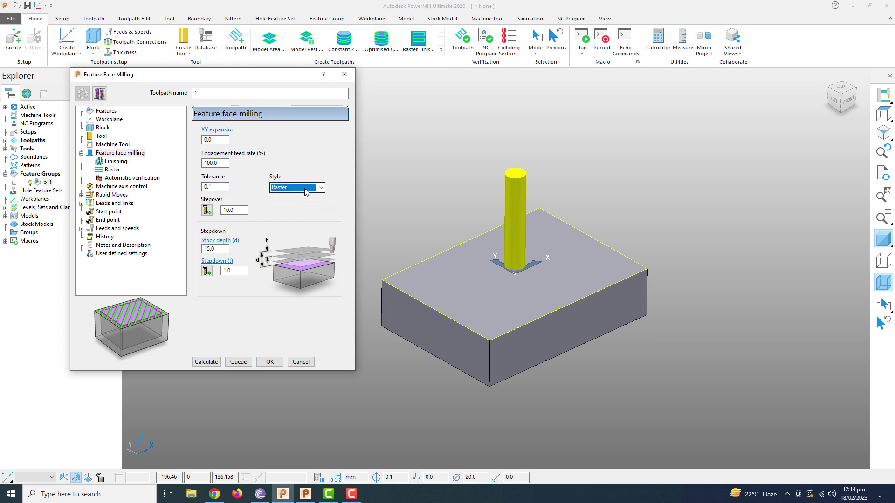
pyautogui.click(305, 190)
pyautogui.click(305, 190)
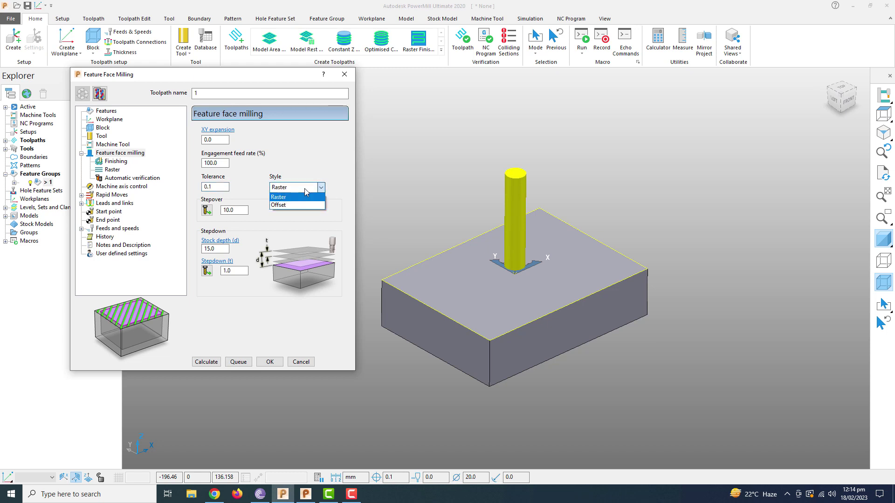
pyautogui.click(304, 189)
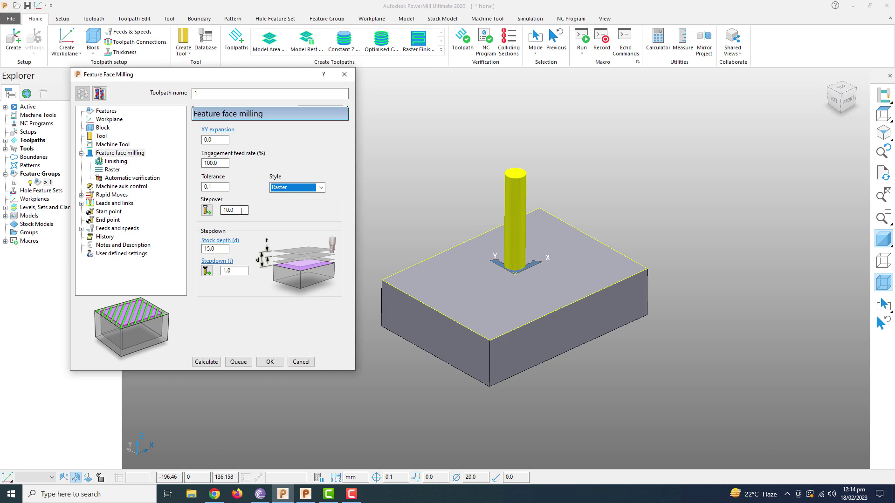
pyautogui.click(233, 211)
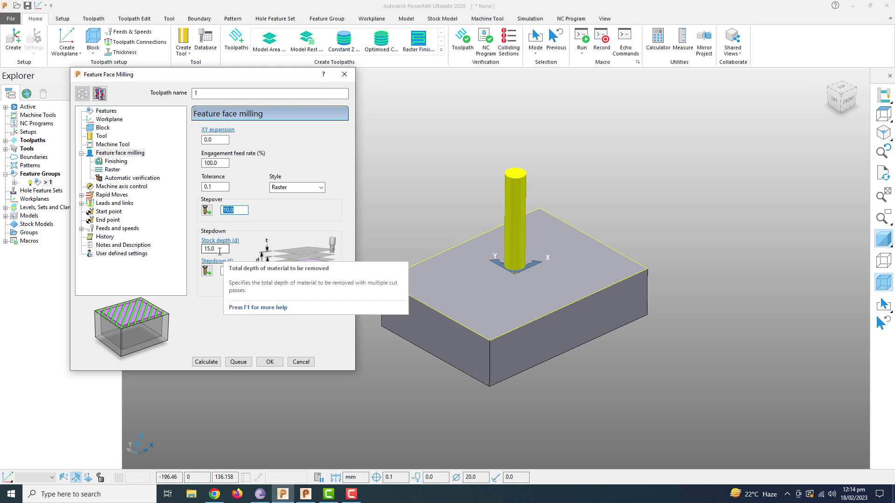
# Change the stock depth from 15.0 to 5.0, leaving stepdown at 1.0.
pyautogui.doubleClick(219, 251)
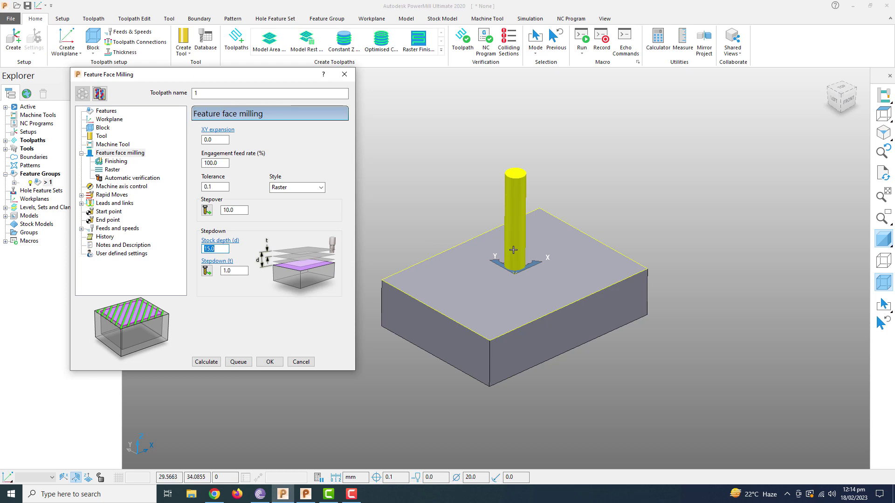
pyautogui.write('5.0')
pyautogui.click(234, 271)
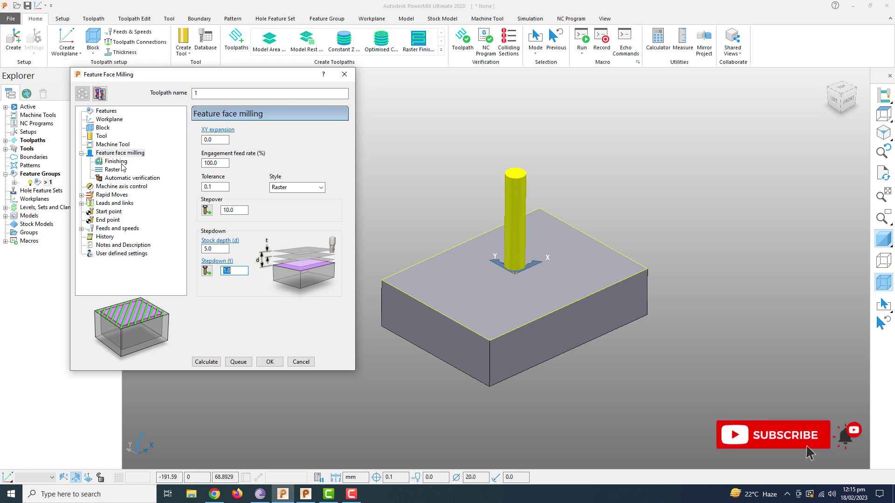
# Enable floor finishing in the Finishing settings with a 0.5 final stepdown.
pyautogui.click(121, 163)
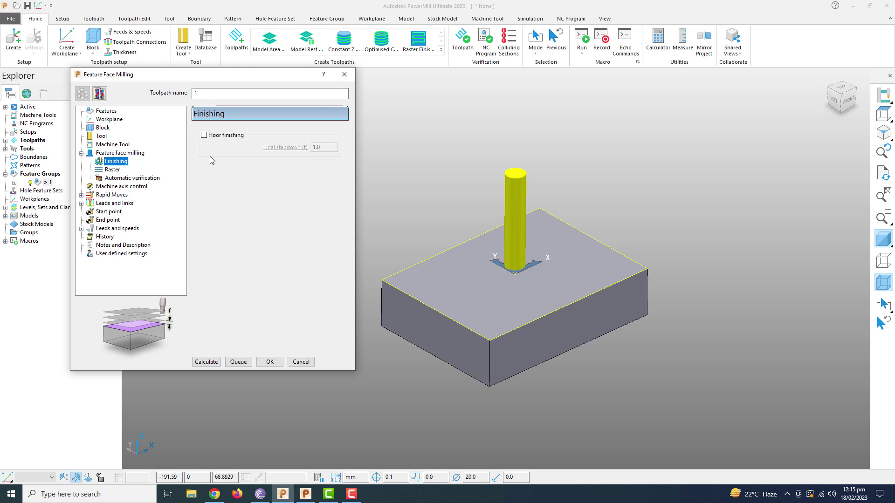
pyautogui.click(204, 136)
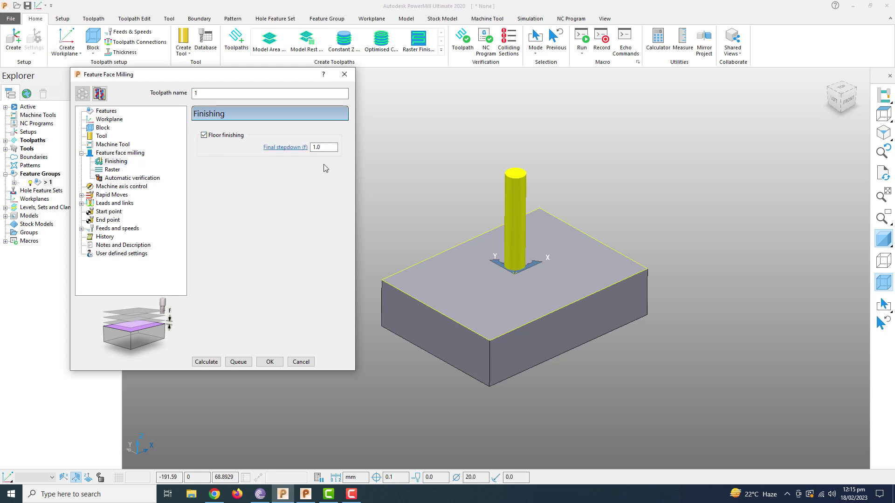
pyautogui.doubleClick(330, 147)
pyautogui.write('0.5')
# Calculate the face milling toolpath with Two way raster style at a 45.0° raster angle.
pyautogui.click(111, 171)
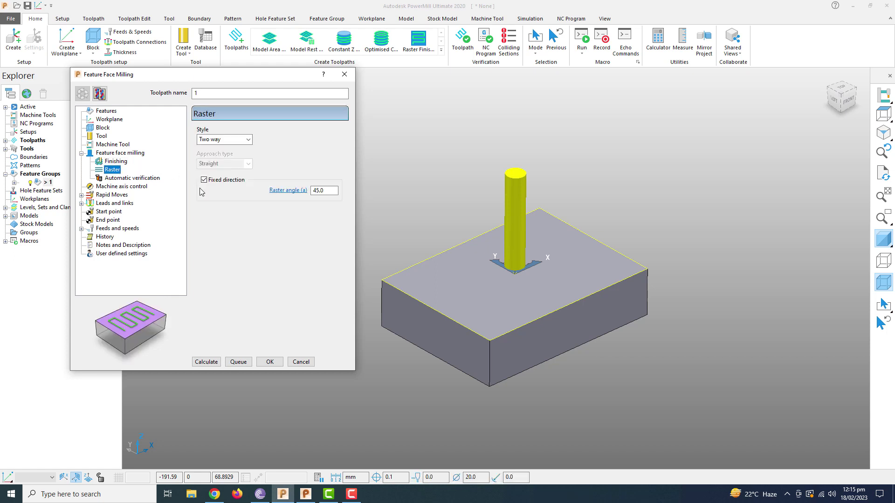
pyautogui.click(240, 140)
pyautogui.click(248, 140)
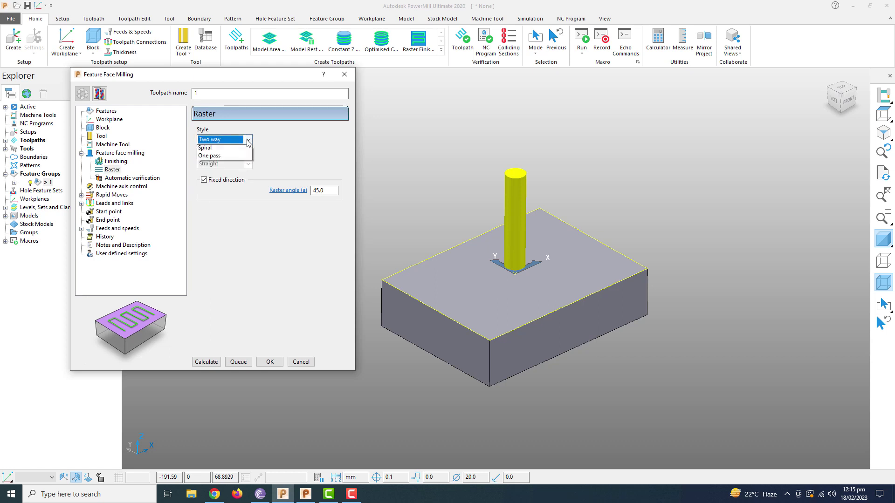
pyautogui.click(248, 140)
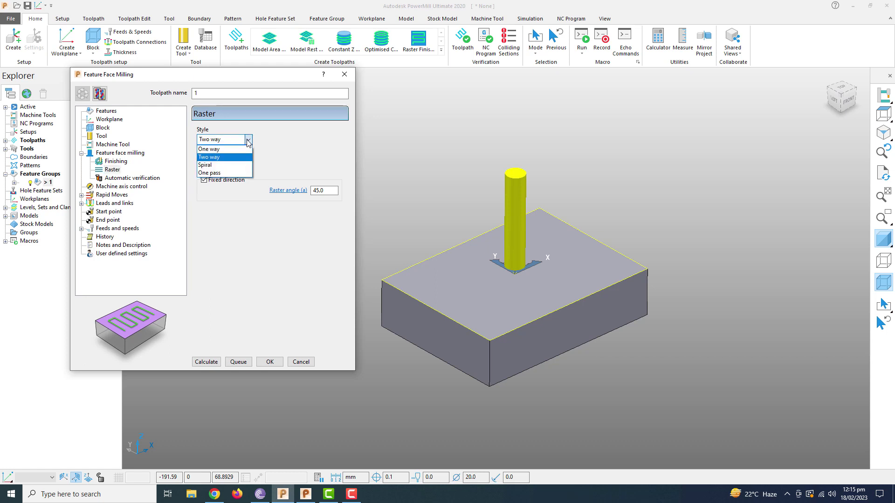
pyautogui.click(248, 141)
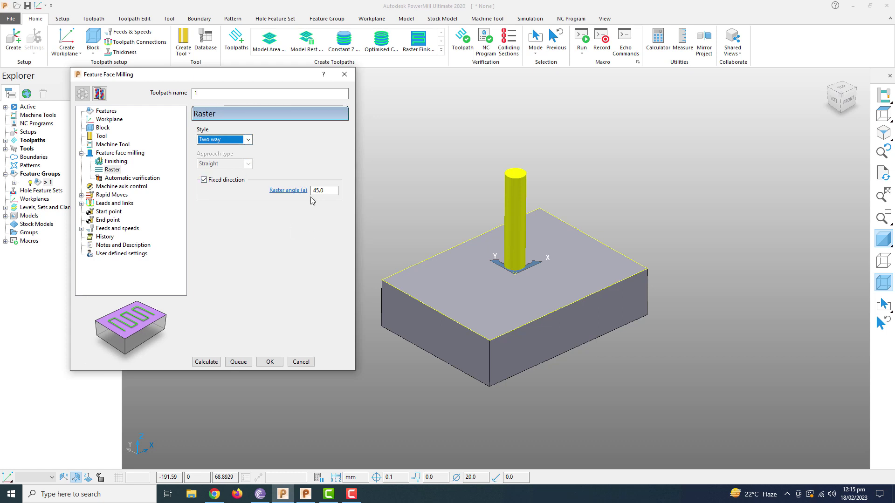
pyautogui.click(321, 192)
pyautogui.doubleClick(322, 191)
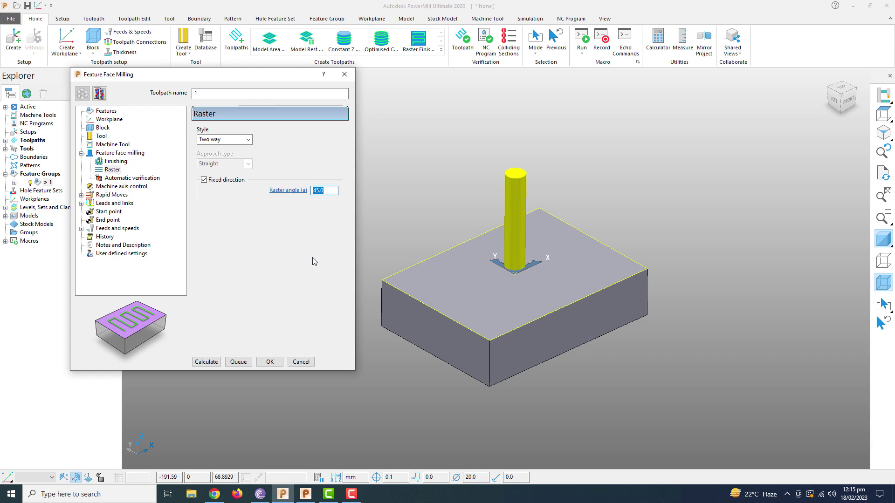
pyautogui.click(207, 362)
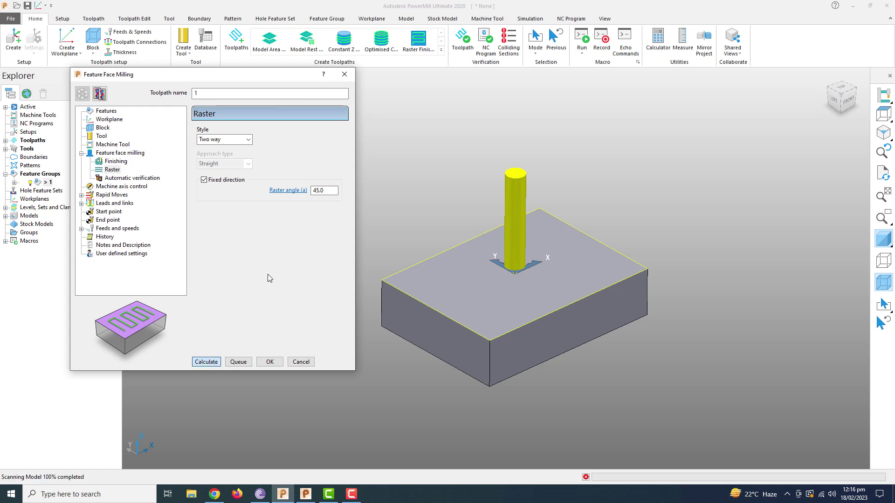
# Close the toolpath settings and simulate toolpath 1 from start, playing it through to the end.
pyautogui.click(301, 362)
pyautogui.moveTo(536, 326)
pyautogui.mouseDown(button='middle')
pyautogui.moveTo(586, 325)
pyautogui.moveTo(470, 298)
pyautogui.moveTo(526, 303)
pyautogui.moveTo(513, 303)
pyautogui.mouseUp(button='middle')
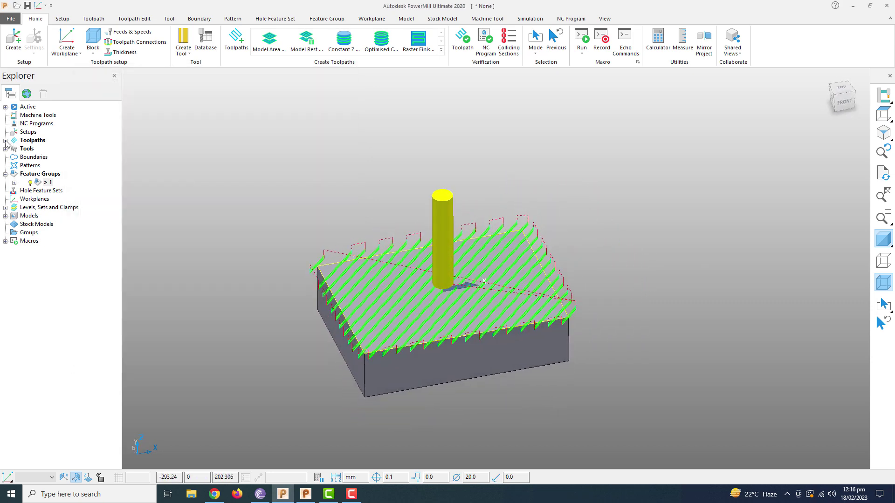
pyautogui.click(6, 140)
pyautogui.rightClick(45, 149)
pyautogui.click(70, 163)
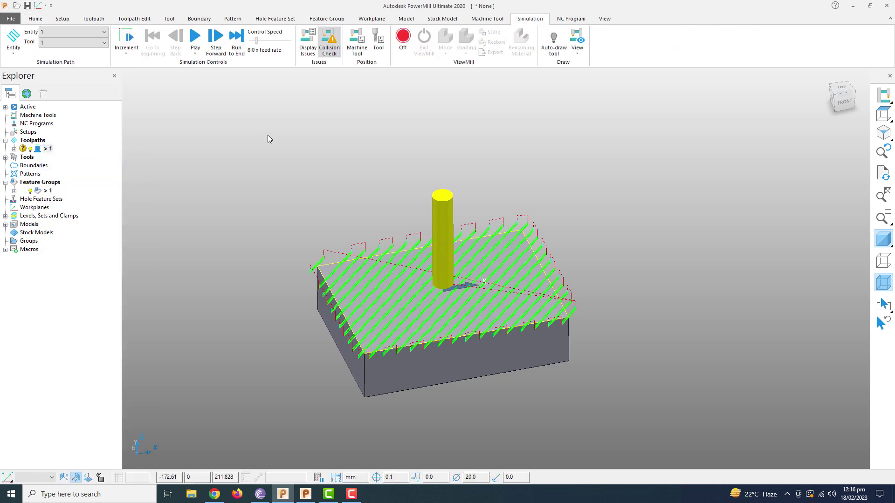
pyautogui.click(195, 37)
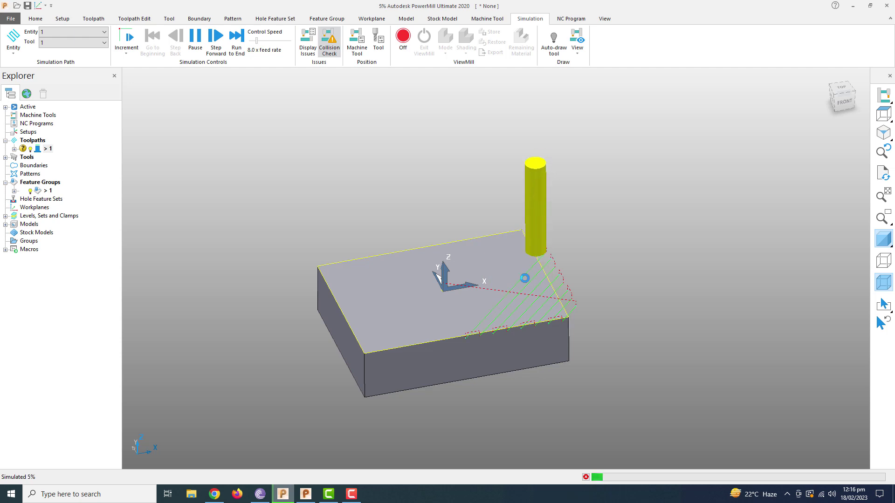
pyautogui.click(236, 37)
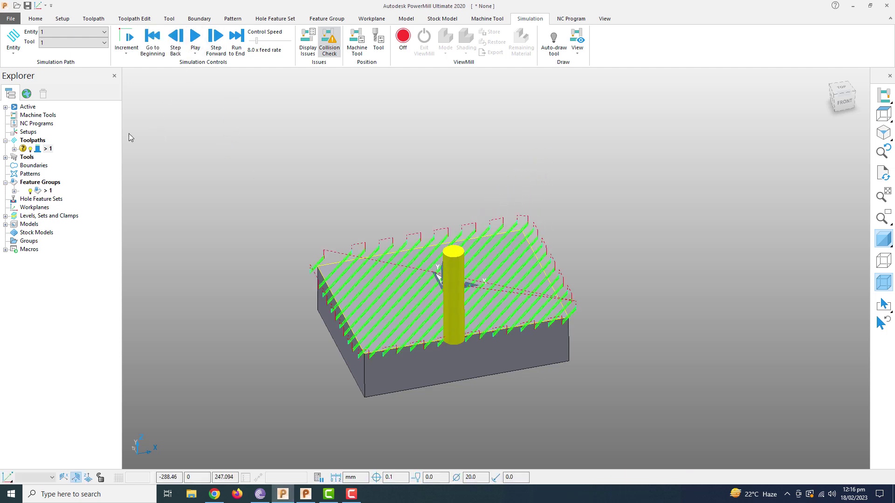
# Switch toolpath 1's style from Two way raster to Offset and recalculate it.
pyautogui.rightClick(48, 148)
pyautogui.click(84, 202)
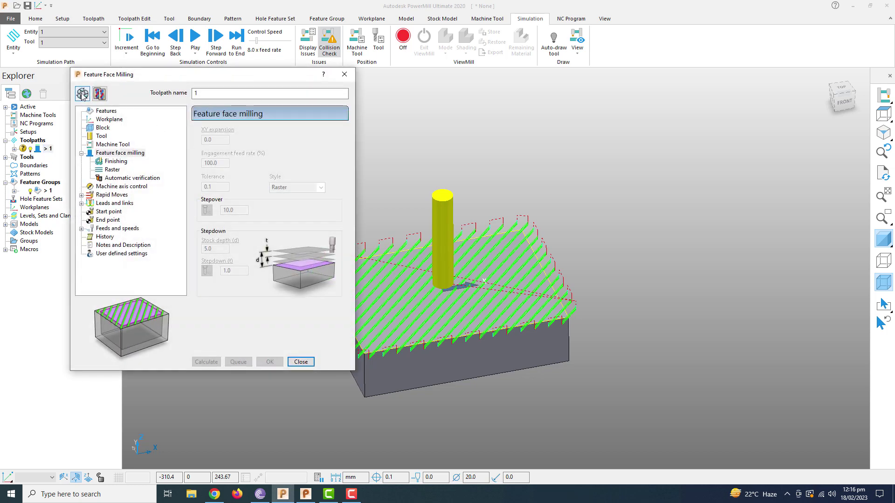
pyautogui.click(301, 189)
pyautogui.click(299, 201)
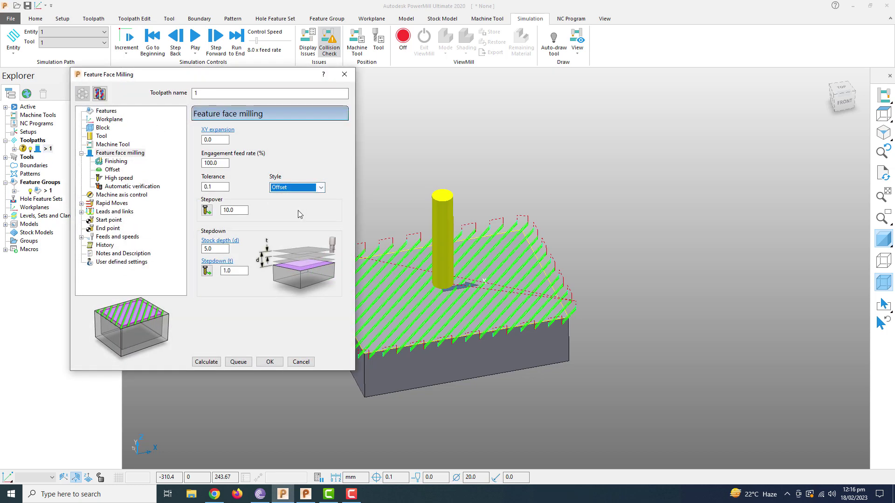
pyautogui.click(206, 362)
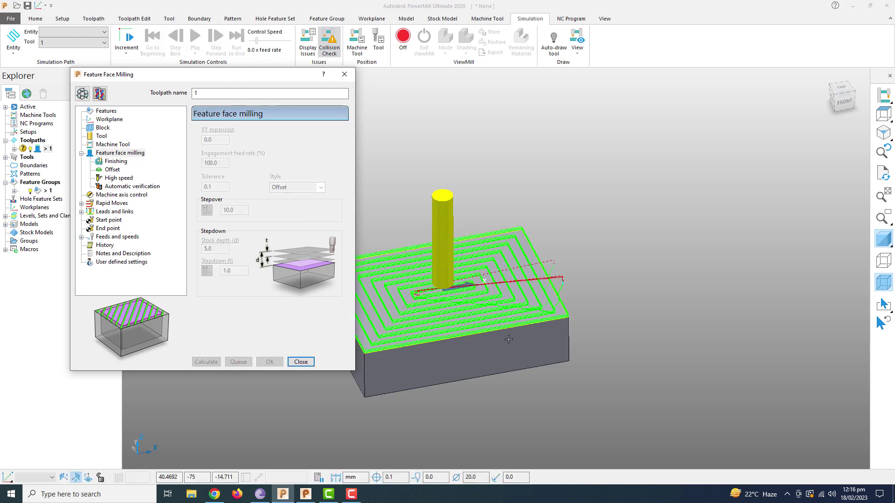
pyautogui.moveTo(489, 347); pyautogui.dragTo(569, 350, button='middle')
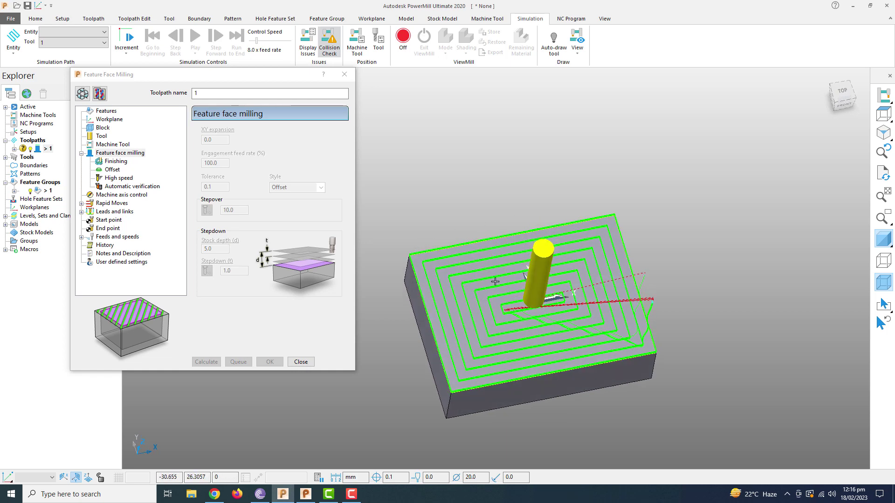
pyautogui.click(300, 362)
# Simulate offset toolpath 1 from start and run it to the end.
pyautogui.scroll(3, 551, 380)
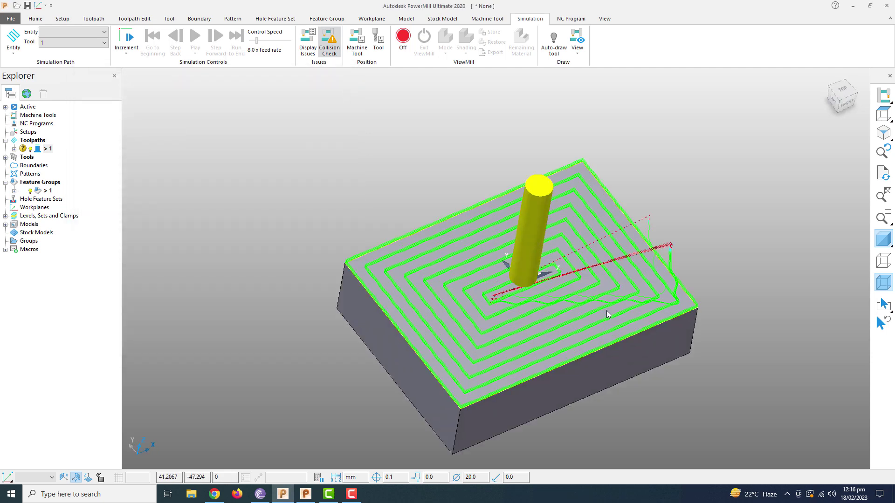
pyautogui.scroll(2, 551, 380)
pyautogui.rightClick(42, 149)
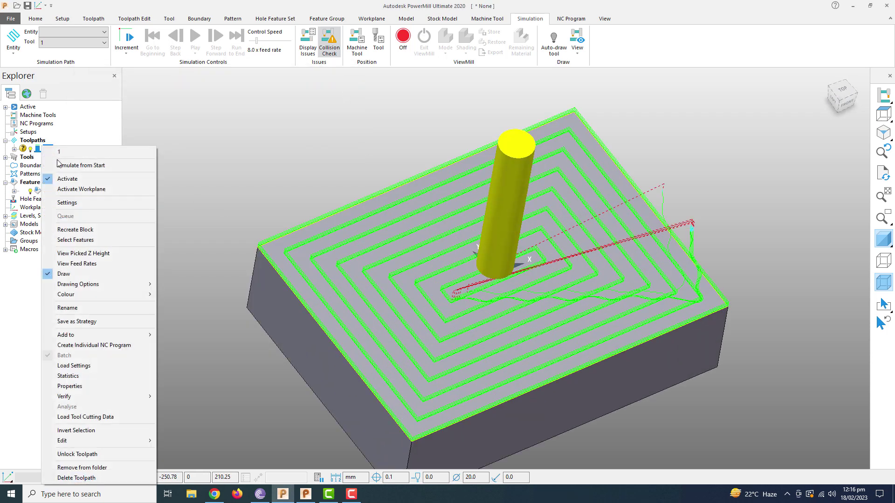
pyautogui.click(75, 166)
pyautogui.click(196, 40)
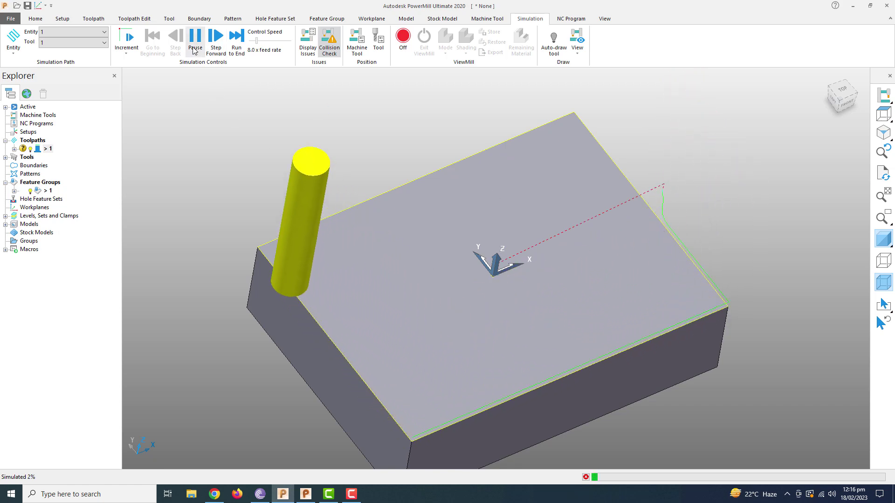
pyautogui.click(236, 40)
# Inspect the offset passes from the FRONT view, zoomed in, then return to isometric.
pyautogui.moveTo(564, 241); pyautogui.dragTo(563, 200, button='middle')
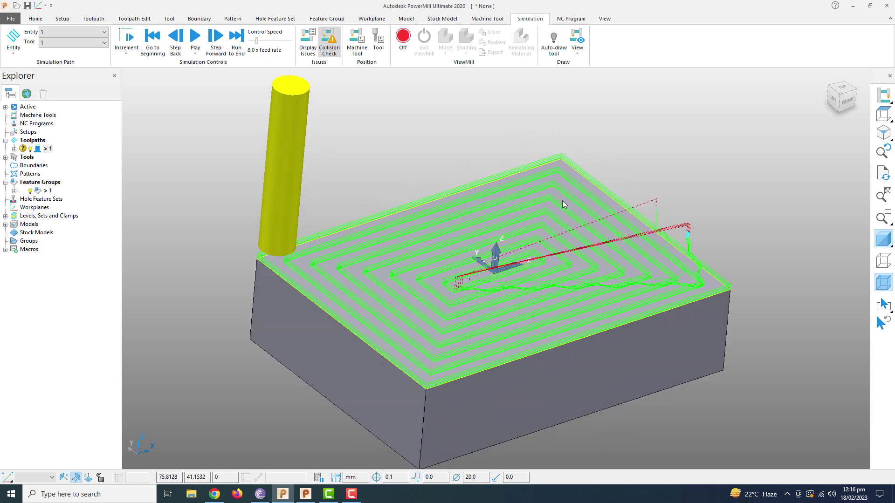
pyautogui.click(847, 100)
pyautogui.scroll(3, 600, 306)
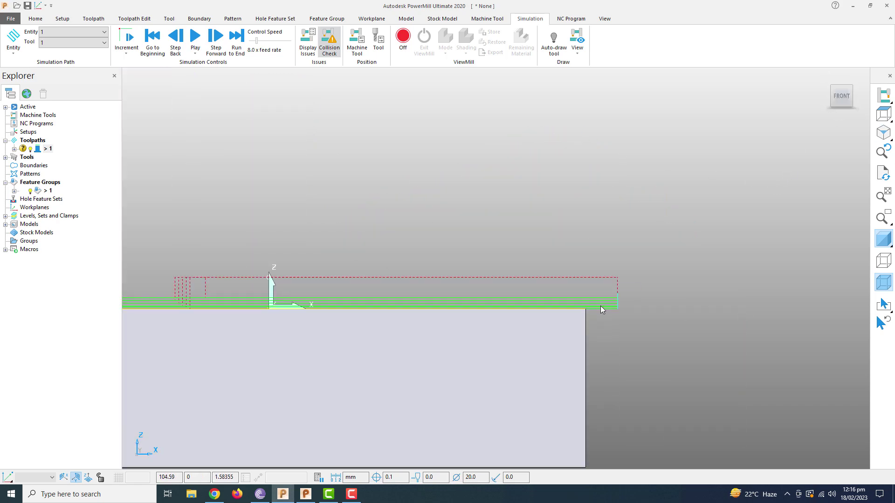
pyautogui.scroll(2, 631, 325)
pyautogui.scroll(2, 578, 314)
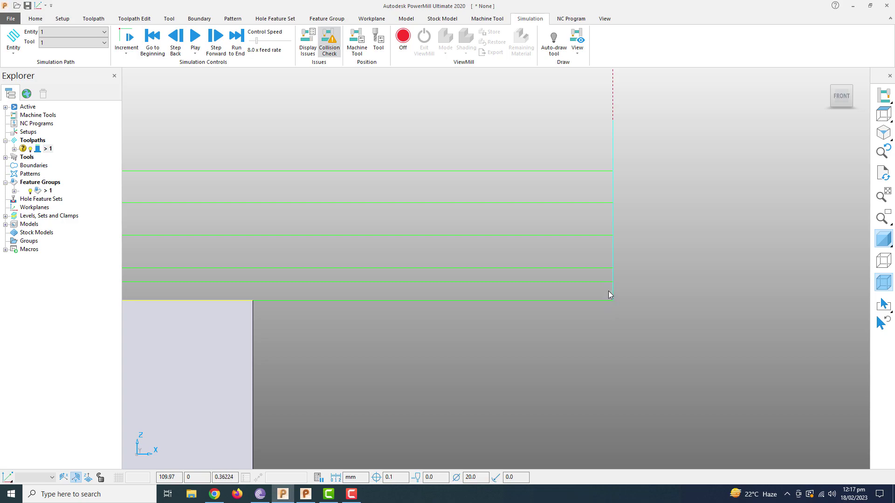
pyautogui.scroll(-2, 608, 293)
pyautogui.scroll(-2, 608, 292)
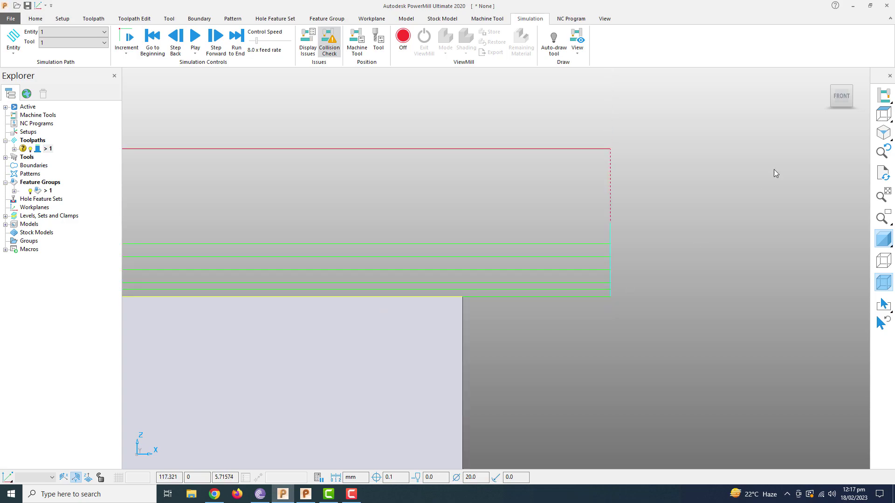
pyautogui.click(883, 133)
pyautogui.scroll(-2, 718, 200)
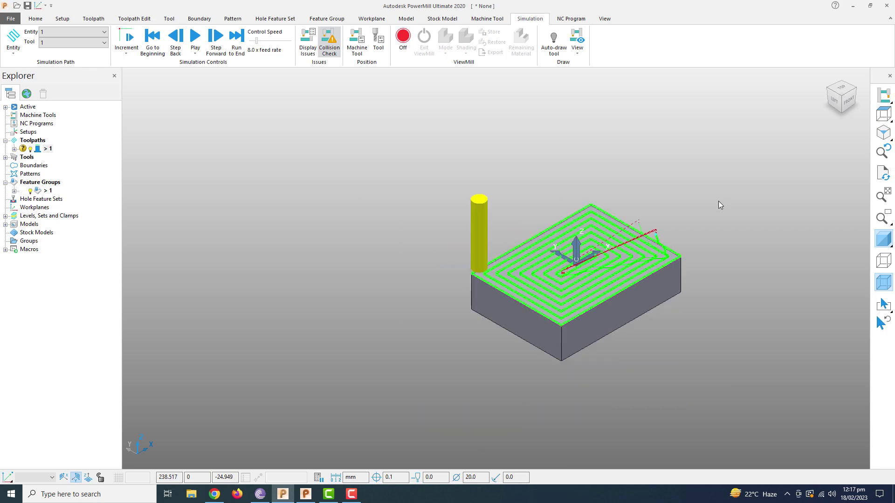
pyautogui.scroll(2, 580, 222)
pyautogui.scroll(1, 580, 223)
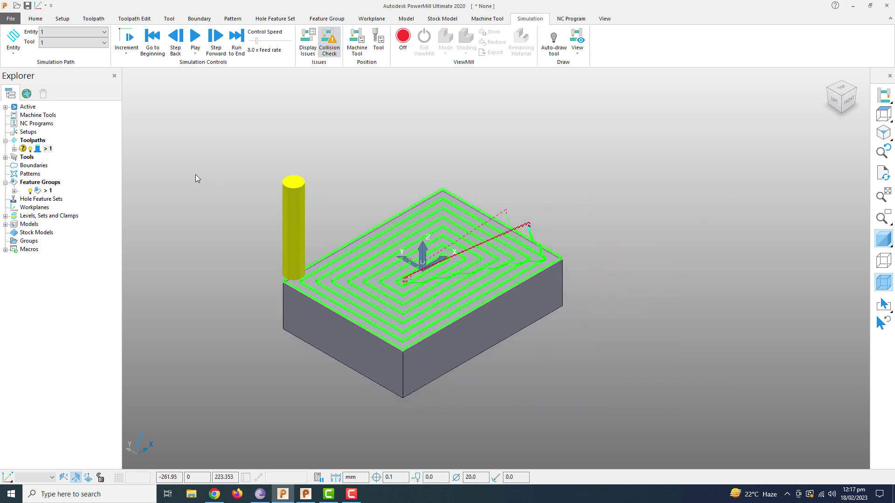
# Create an individual NC program 1 from toolpath 1 and open its settings.
pyautogui.rightClick(44, 153)
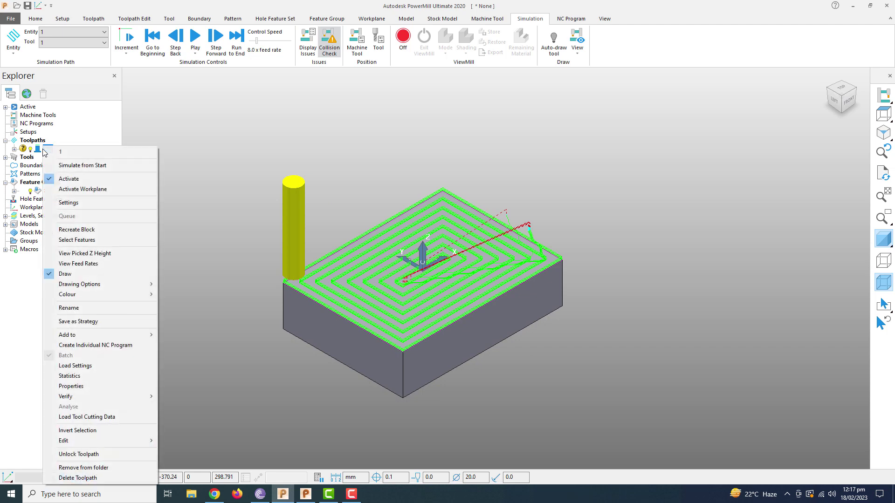
pyautogui.click(125, 346)
pyautogui.click(5, 124)
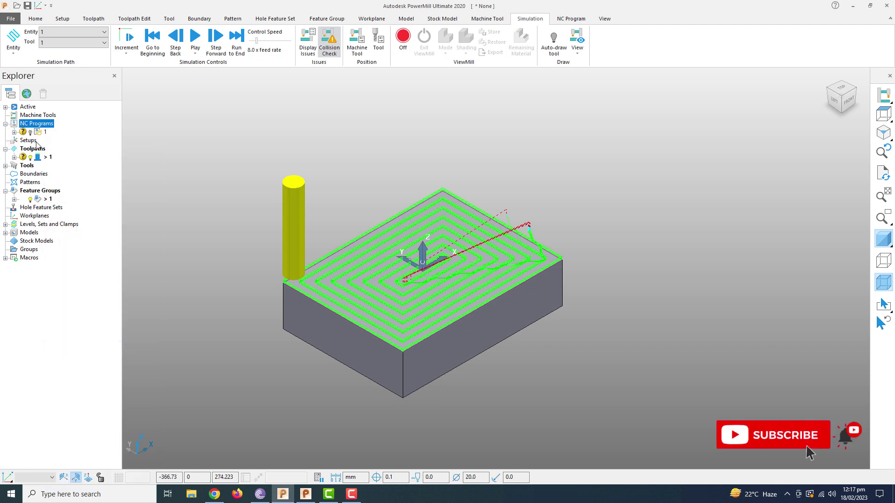
pyautogui.rightClick(45, 132)
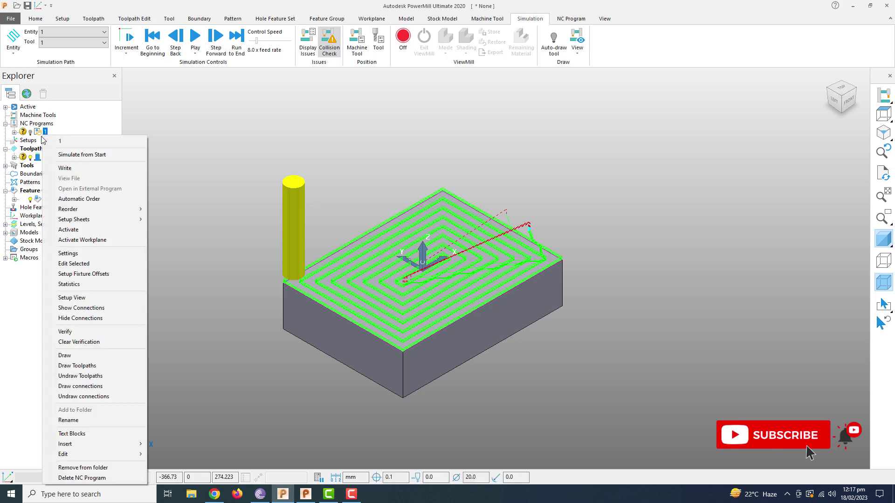
pyautogui.click(68, 253)
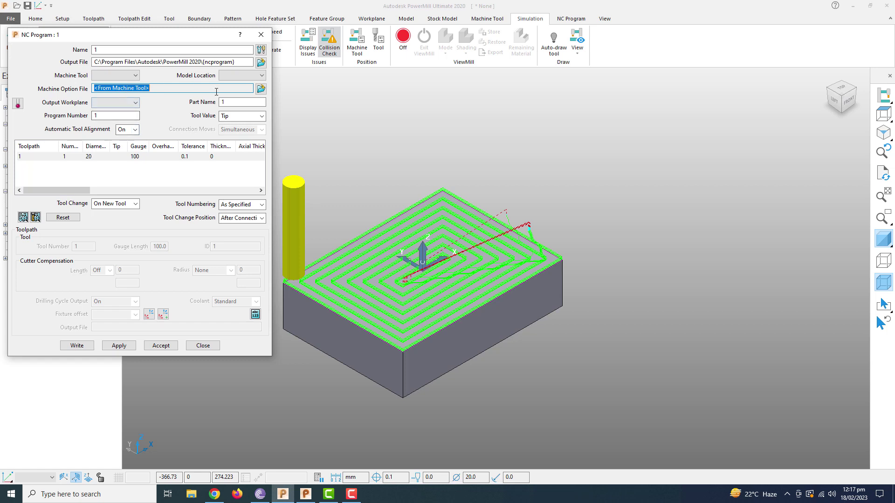
# Set Fanuc as NC program 1's machine option file, leaving the output file unchanged, and close.
pyautogui.click(260, 88)
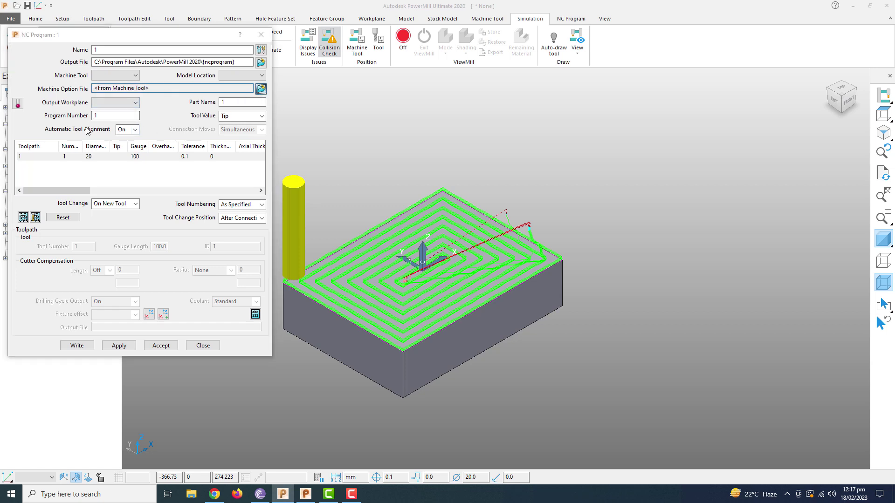
pyautogui.click(51, 57)
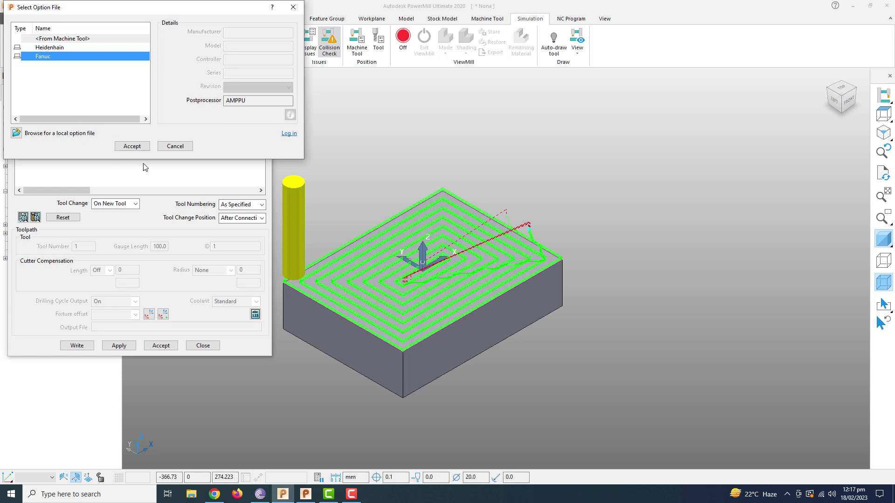
pyautogui.click(131, 146)
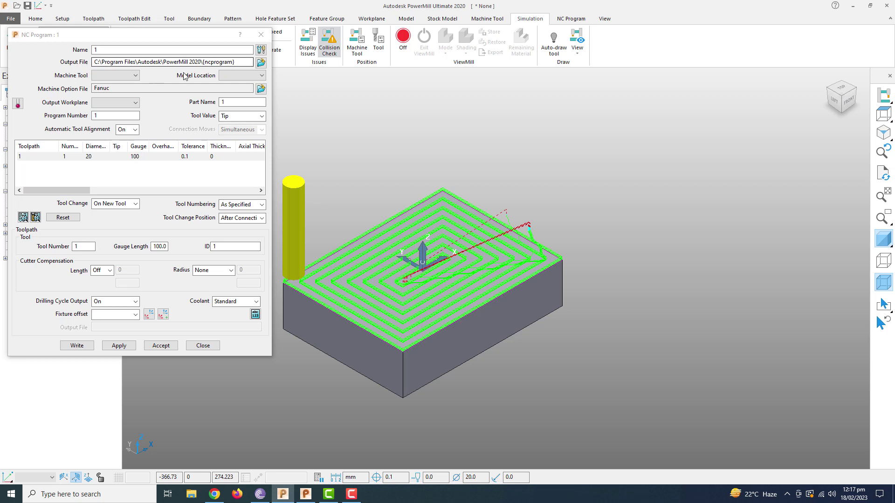
pyautogui.click(228, 67)
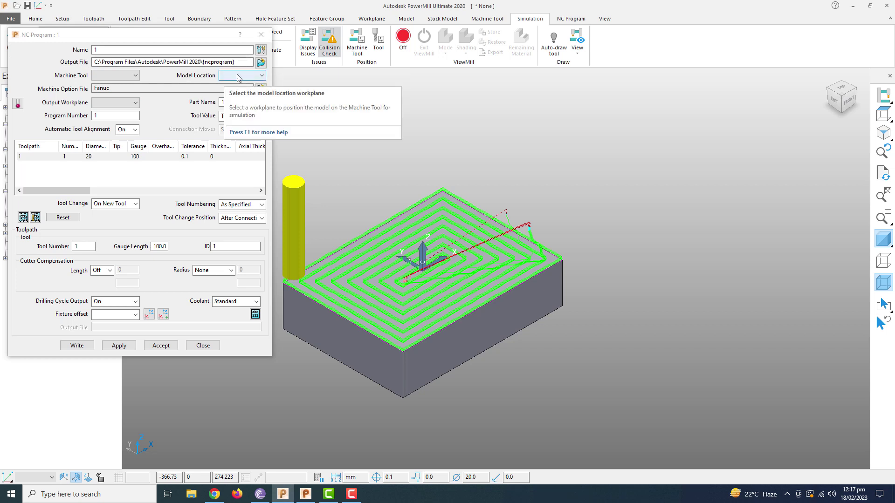
pyautogui.click(261, 63)
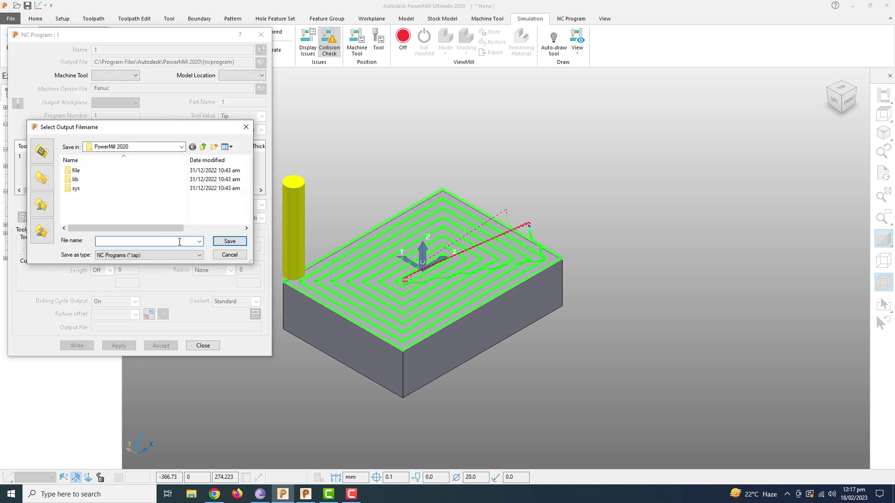
pyautogui.click(230, 255)
pyautogui.click(86, 350)
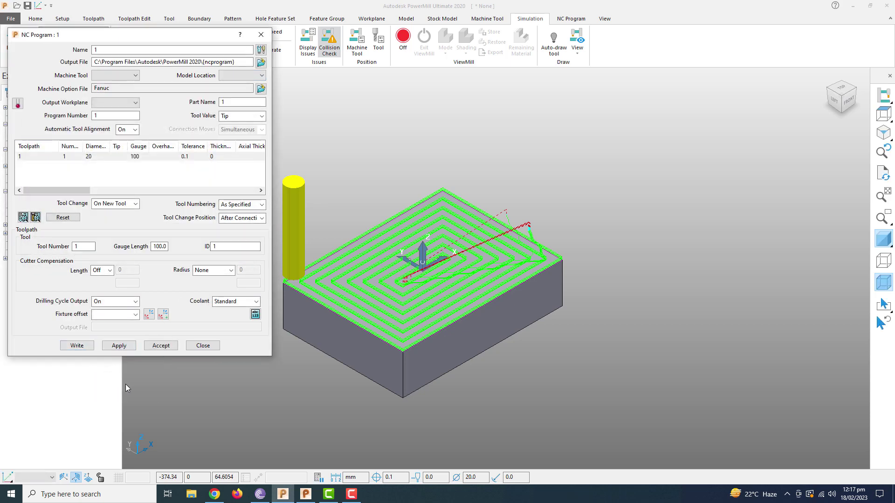
pyautogui.click(203, 346)
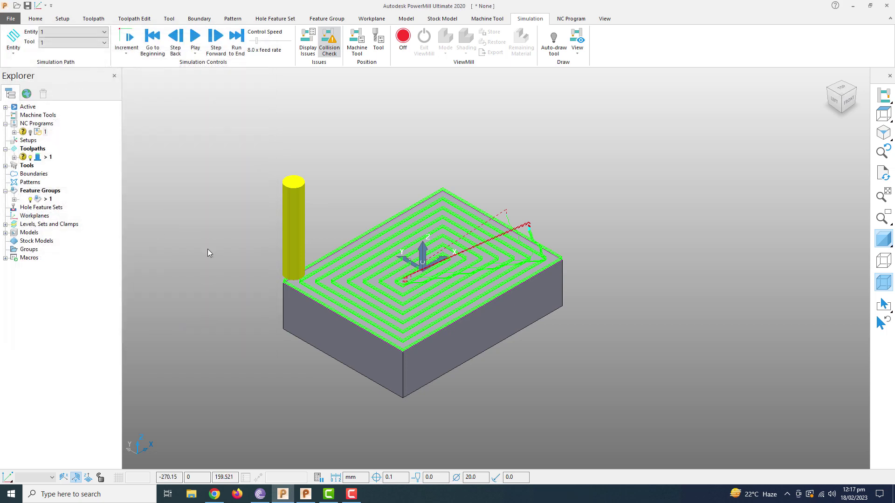